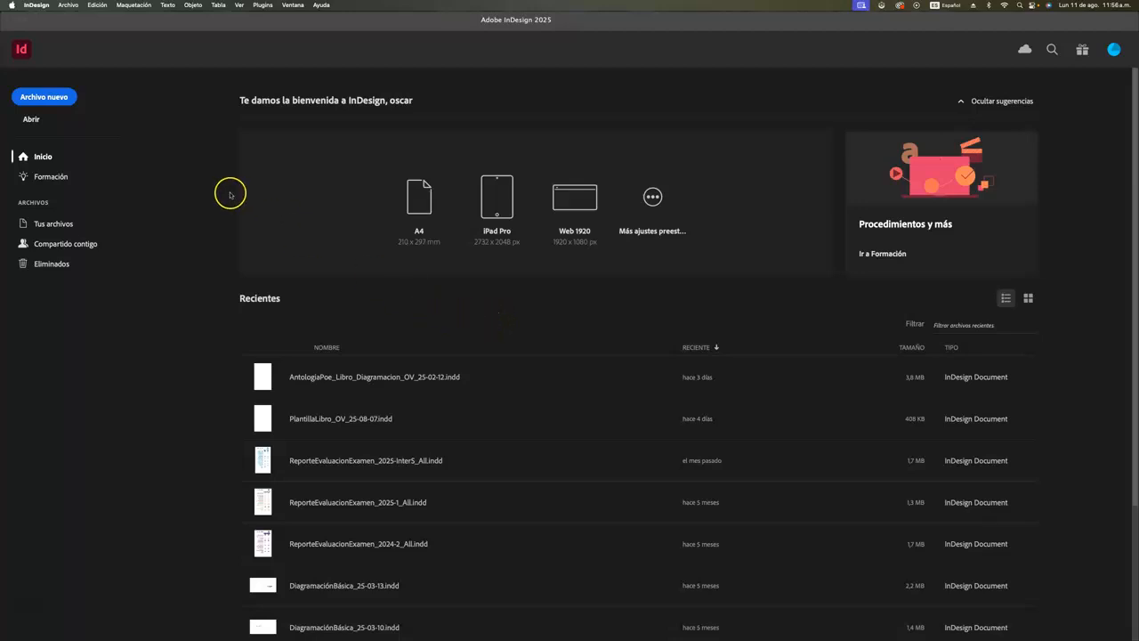
Create a 16-page facing-pages document in millimetres, 125 mm wide and 190 mm high, with 13 mm margins and 4 mm bleed
{"action": "left_click", "coordinate": [68, 6]}
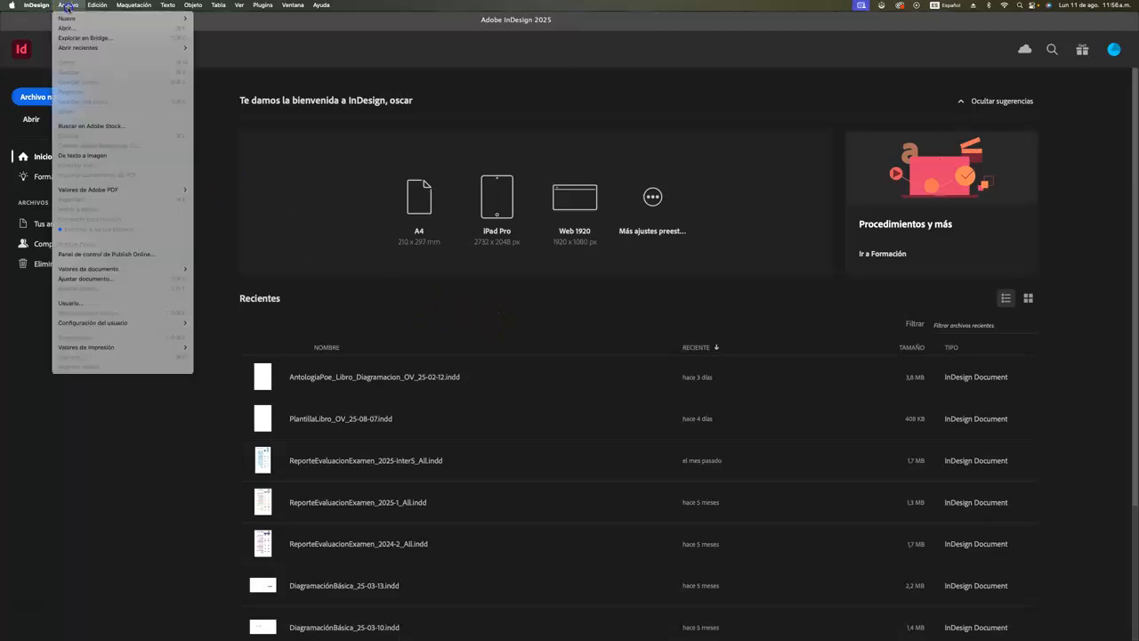
{"action": "mouse_move", "coordinate": [66, 18]}
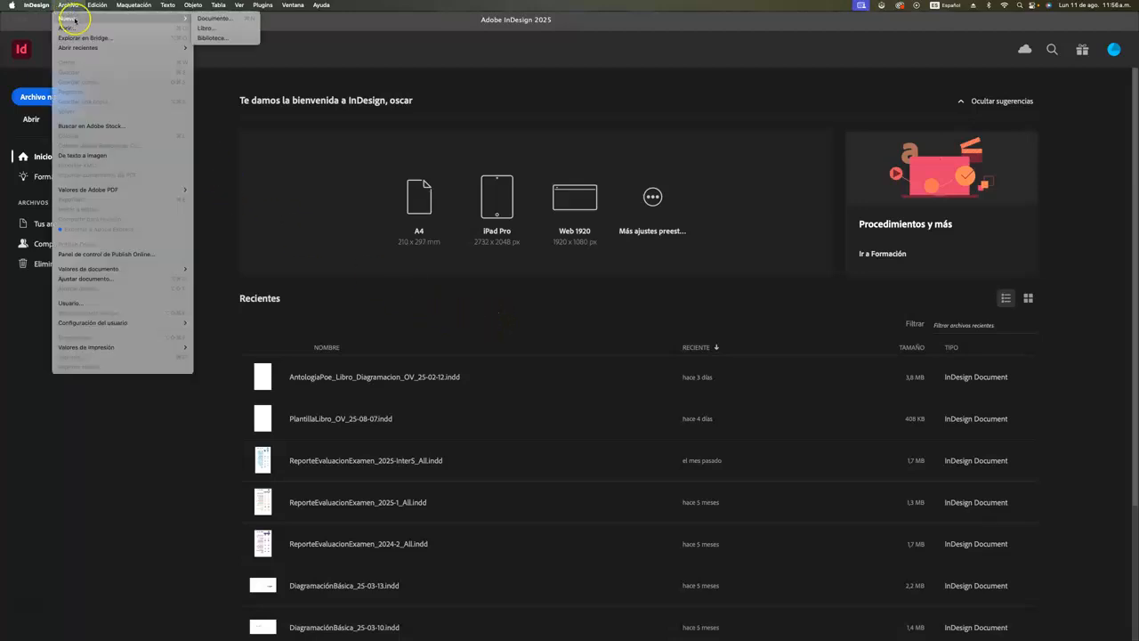
{"action": "left_click", "coordinate": [225, 18]}
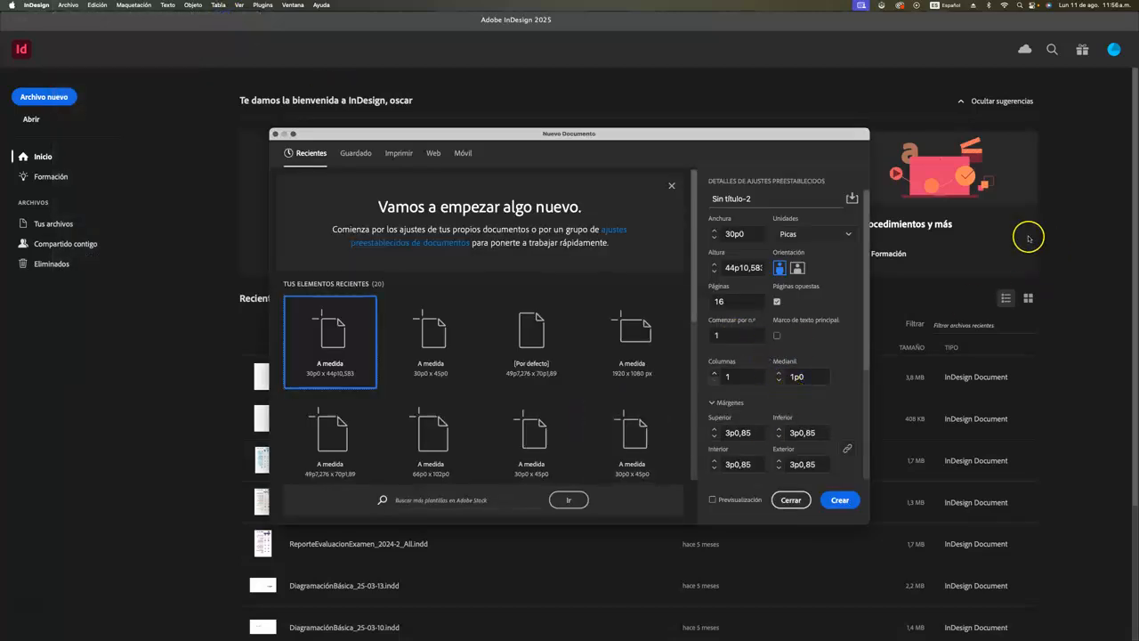
{"action": "left_click", "coordinate": [810, 235]}
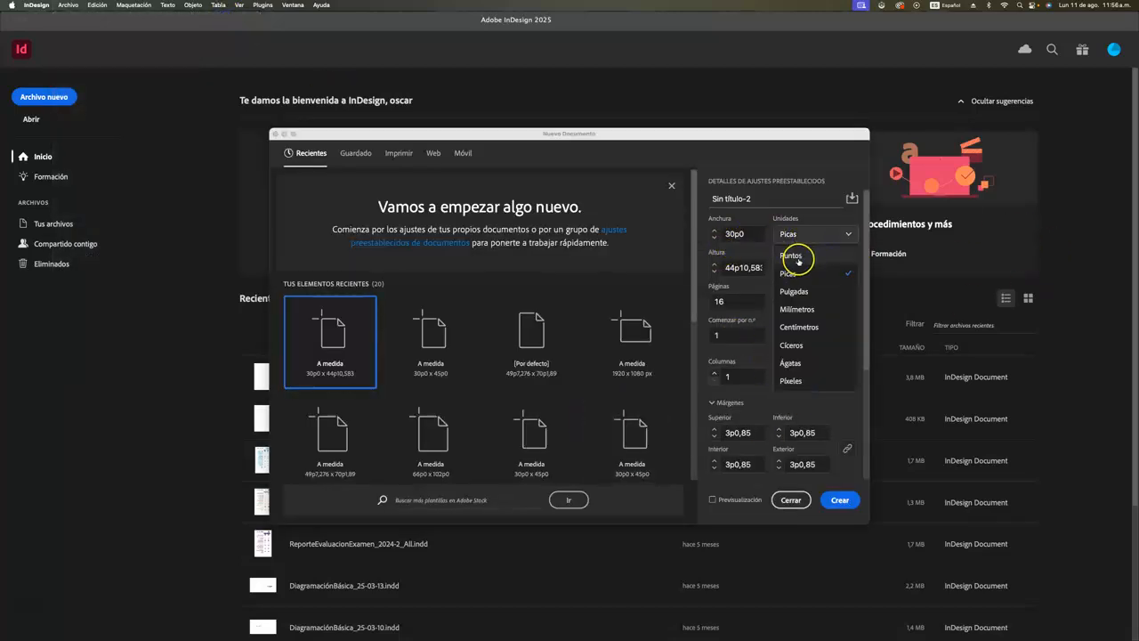
{"action": "left_click", "coordinate": [806, 310]}
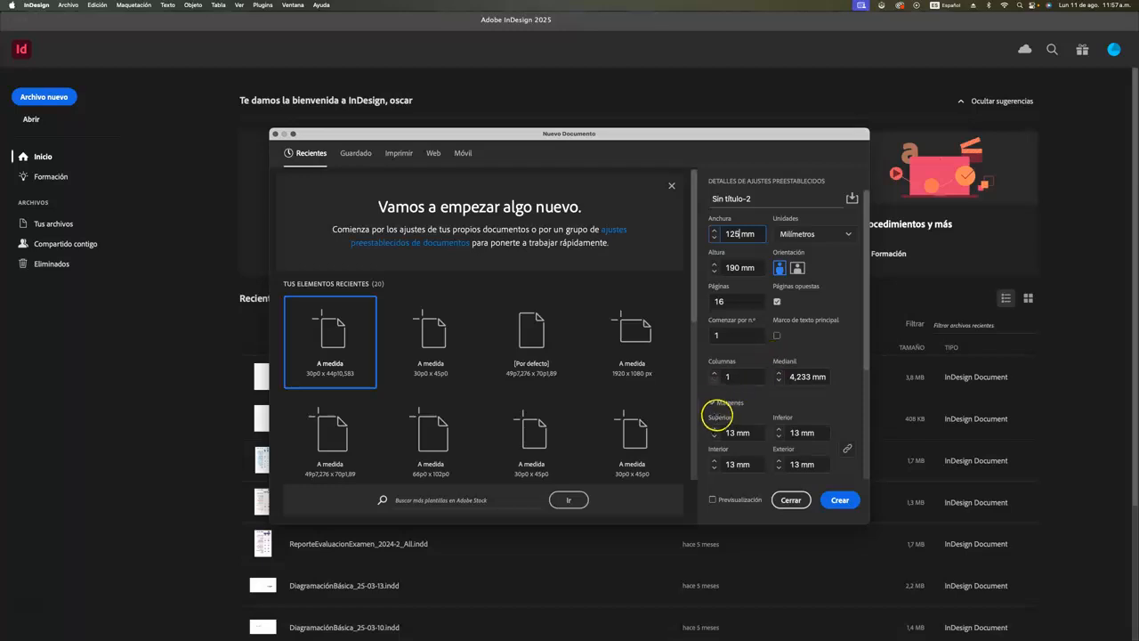
{"action": "left_click_drag", "start_coordinate": [866, 360], "coordinate": [864, 440]}
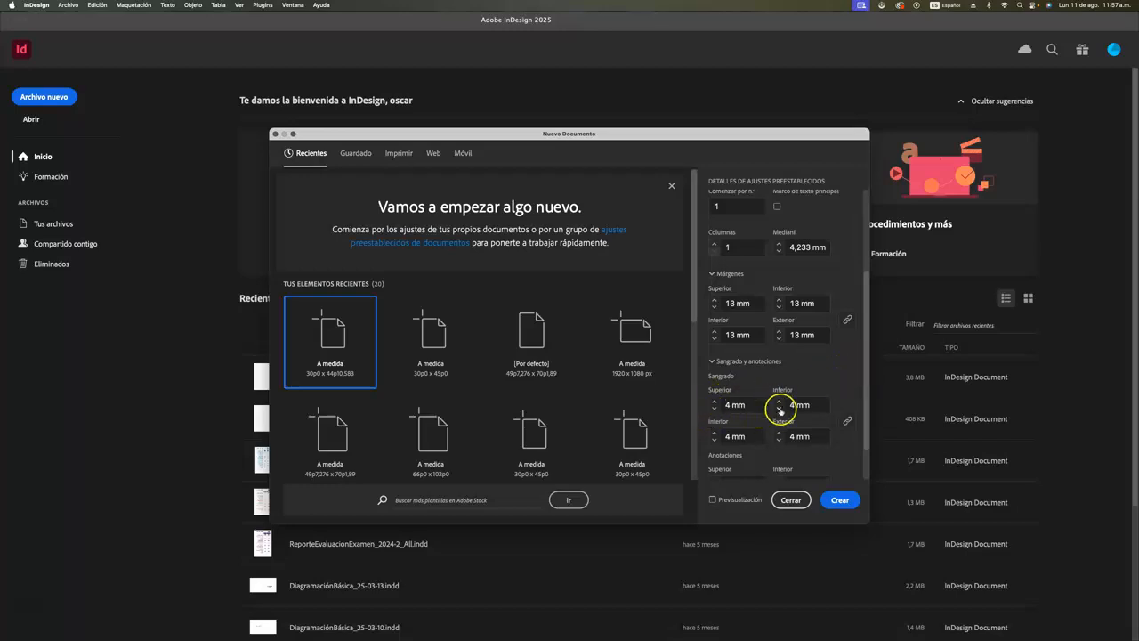
{"action": "left_click", "coordinate": [841, 499]}
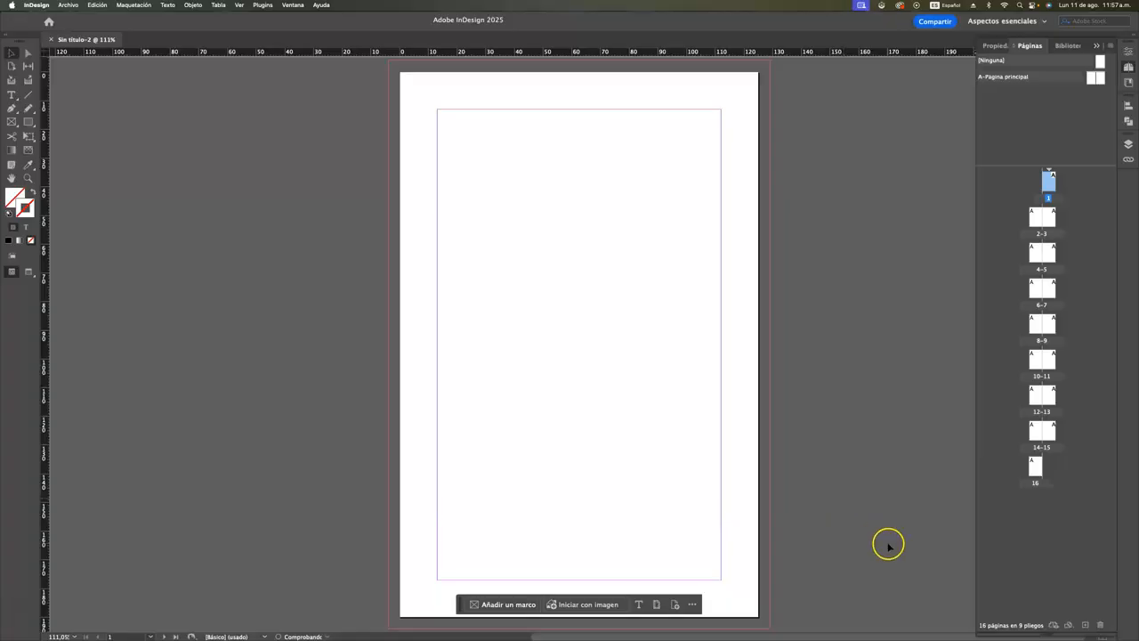
Open the A-Página principal spread and set the baseline grid's view threshold to 12,5% in the grid preferences
{"action": "double_click", "coordinate": [1022, 76]}
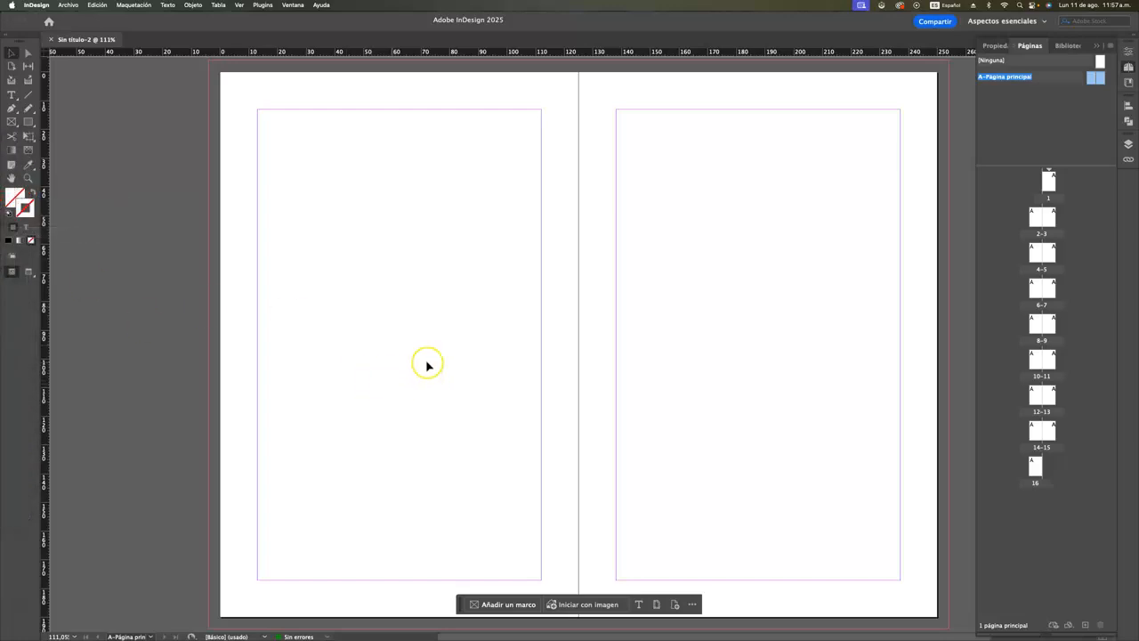
{"action": "key", "text": "super+k"}
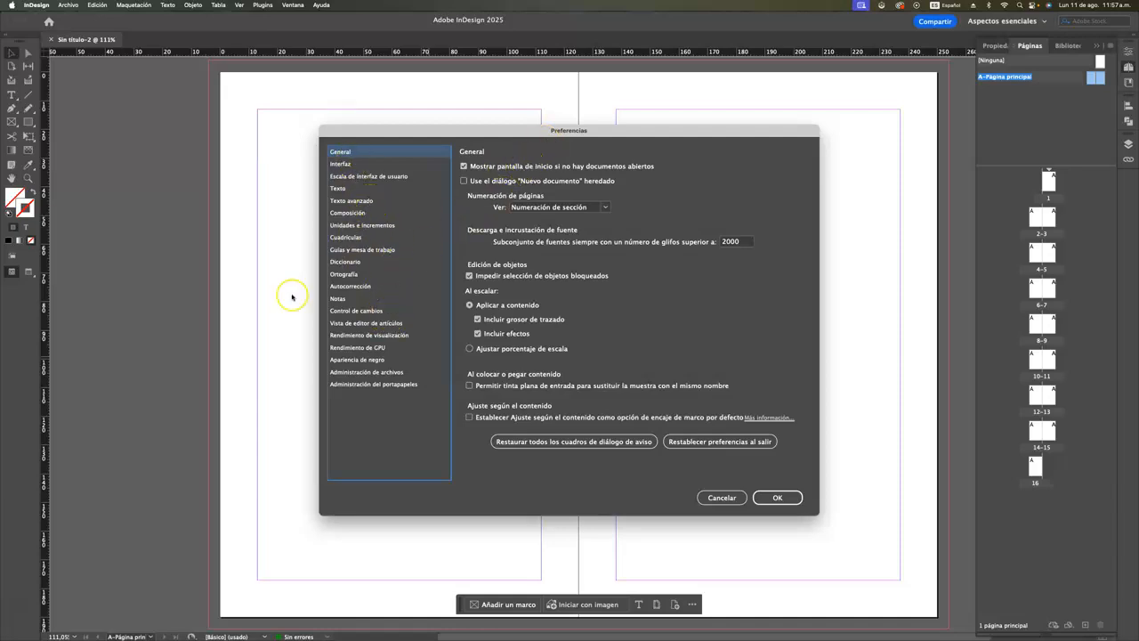
{"action": "left_click", "coordinate": [346, 238]}
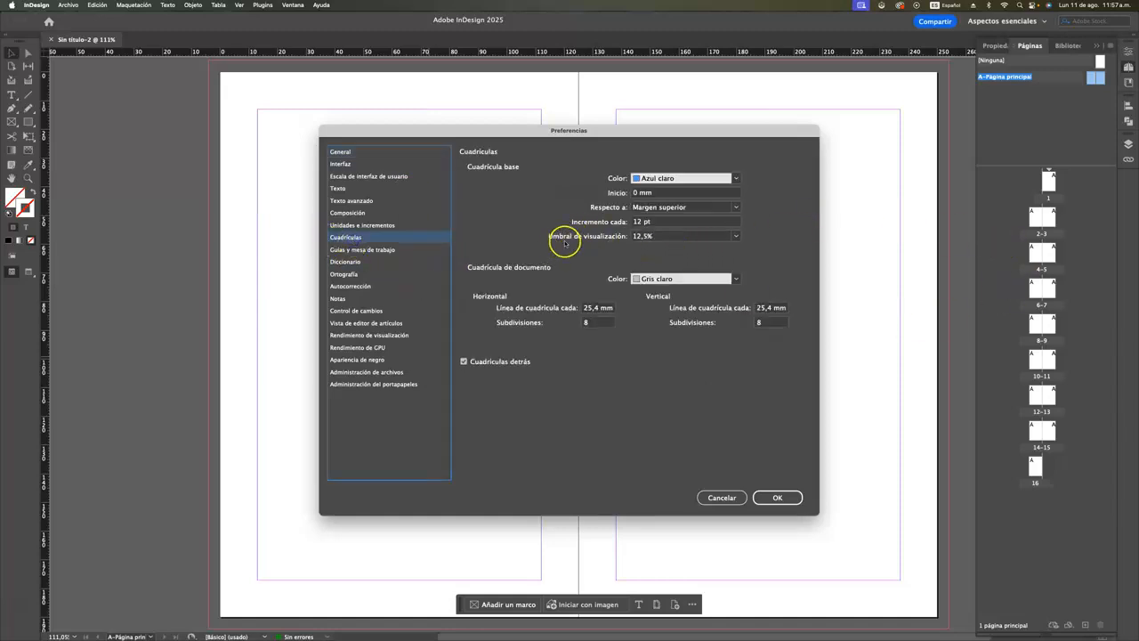
{"action": "left_click", "coordinate": [737, 236]}
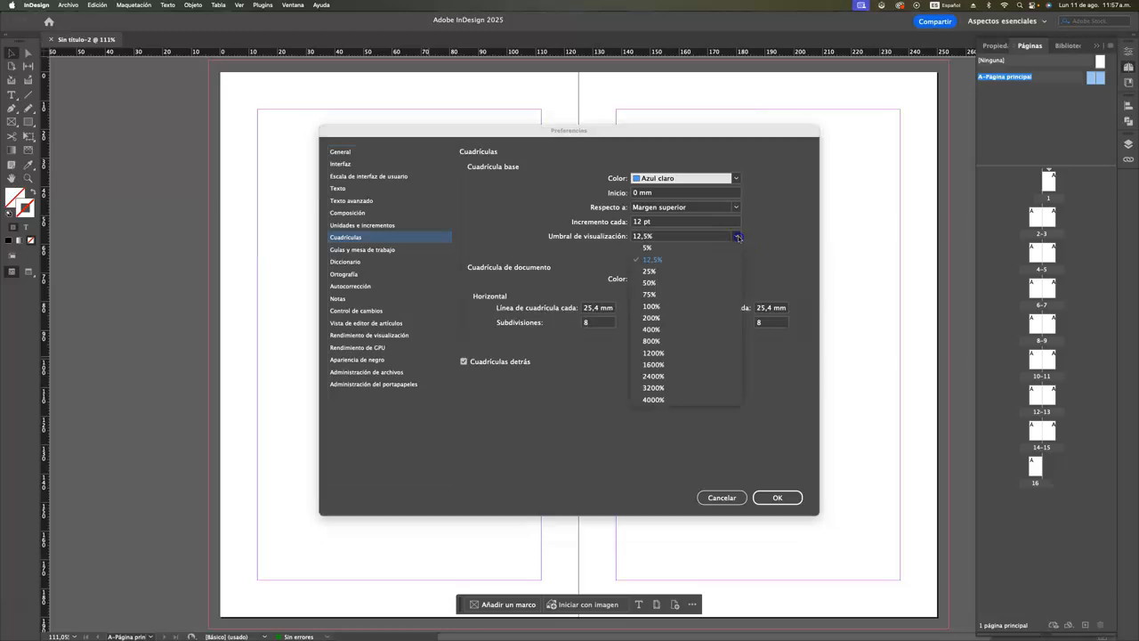
{"action": "left_click", "coordinate": [660, 259]}
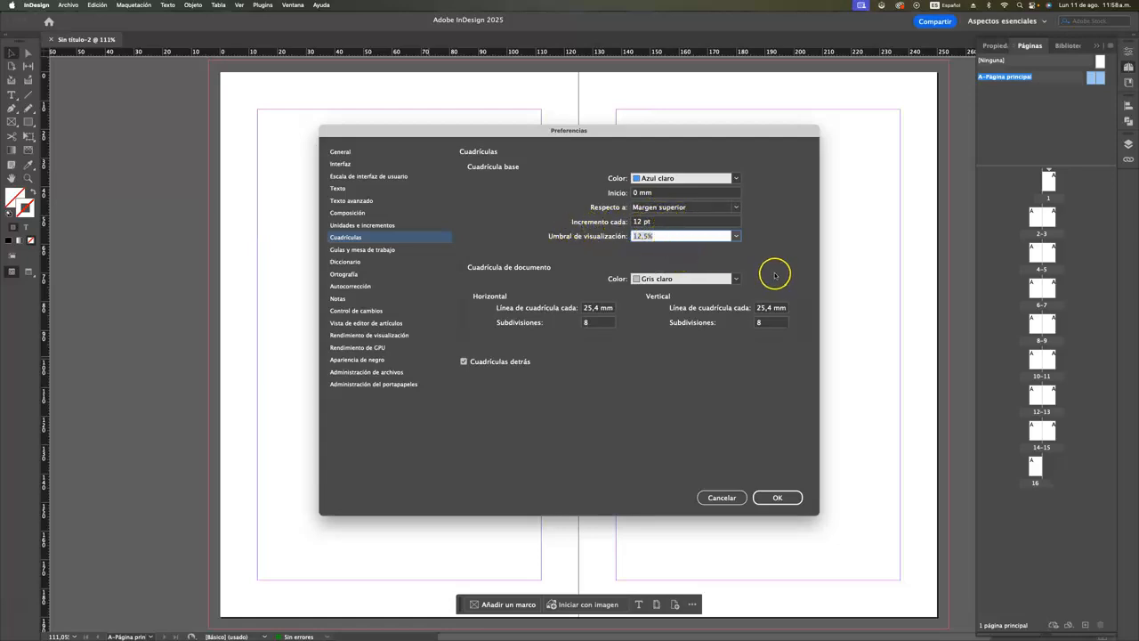
Set the baseline grid to start at 0 mm relative to Margen superior and apply the grid preferences
{"action": "left_click", "coordinate": [737, 208]}
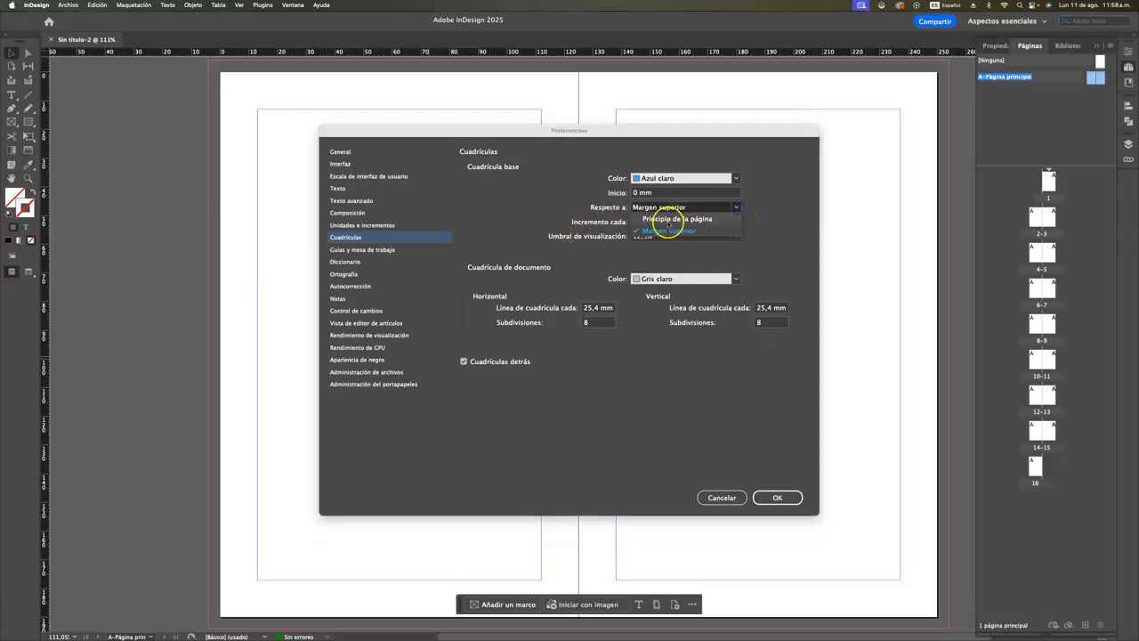
{"action": "left_click", "coordinate": [780, 214]}
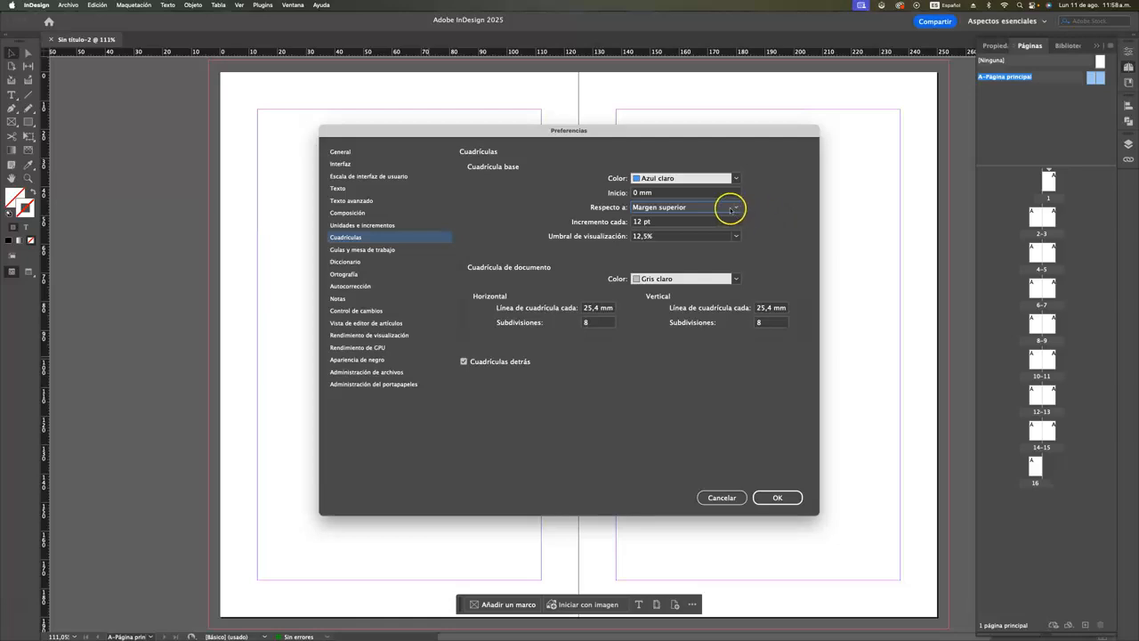
{"action": "left_click", "coordinate": [736, 207]}
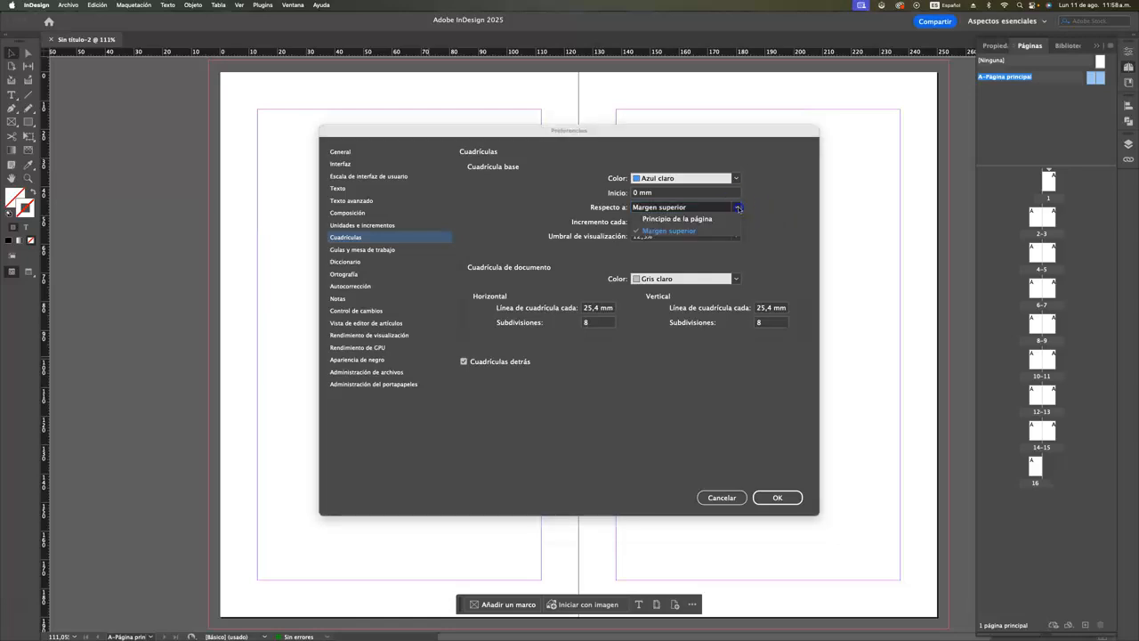
{"action": "left_click", "coordinate": [684, 233]}
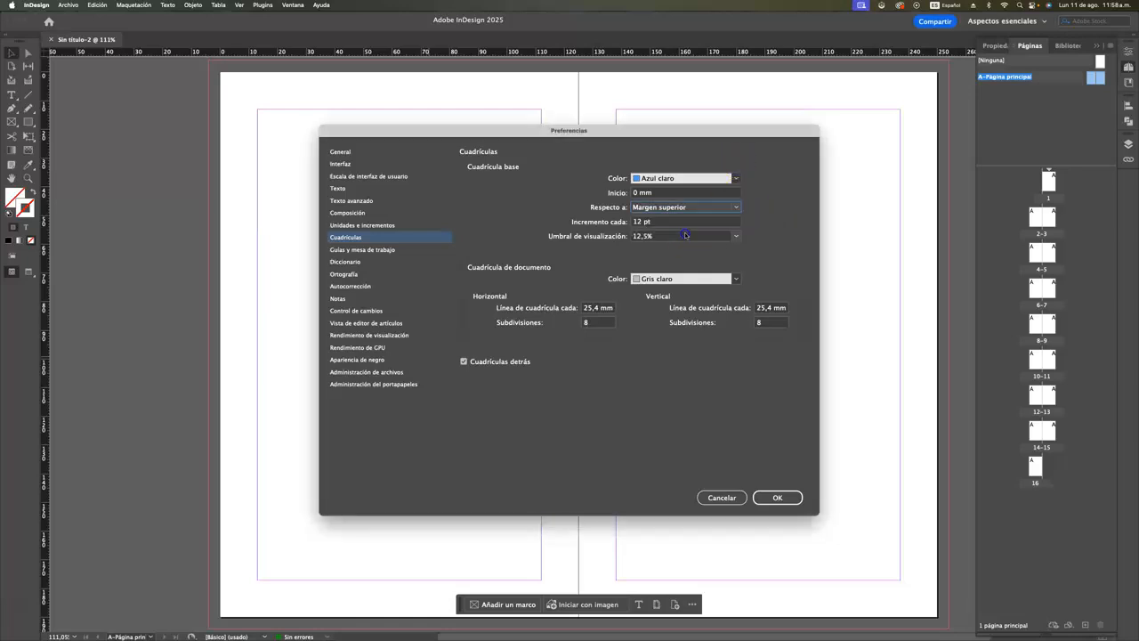
{"action": "left_click", "coordinate": [661, 193]}
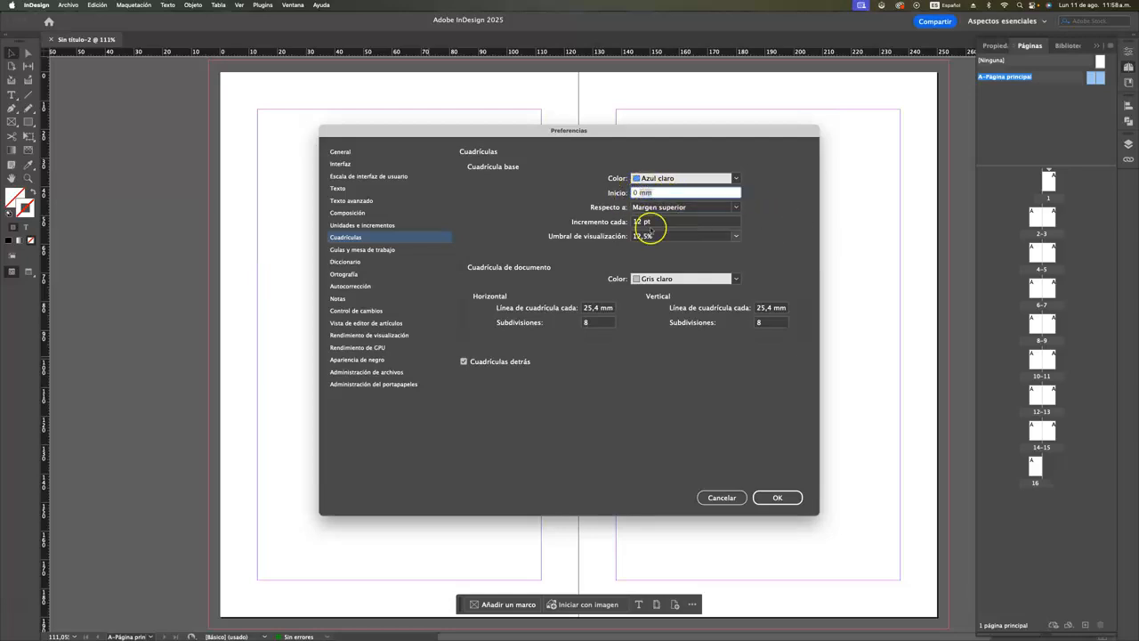
{"action": "left_click", "coordinate": [777, 498]}
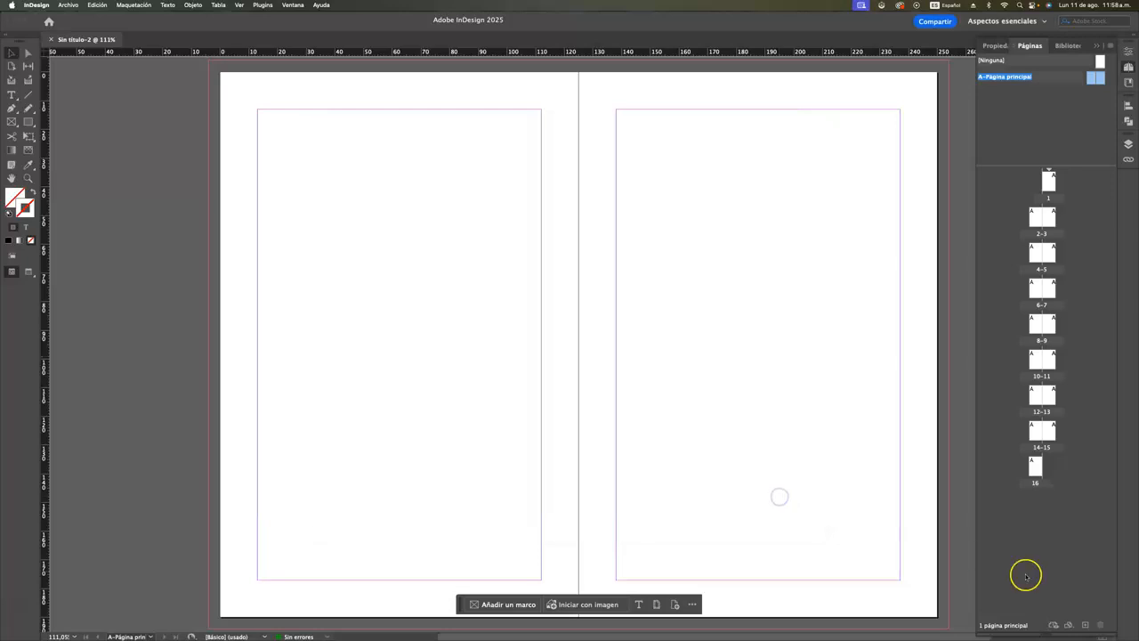
Show the baseline grid on the parent spread
{"action": "left_click", "coordinate": [238, 6]}
{"action": "mouse_move", "coordinate": [347, 203]}
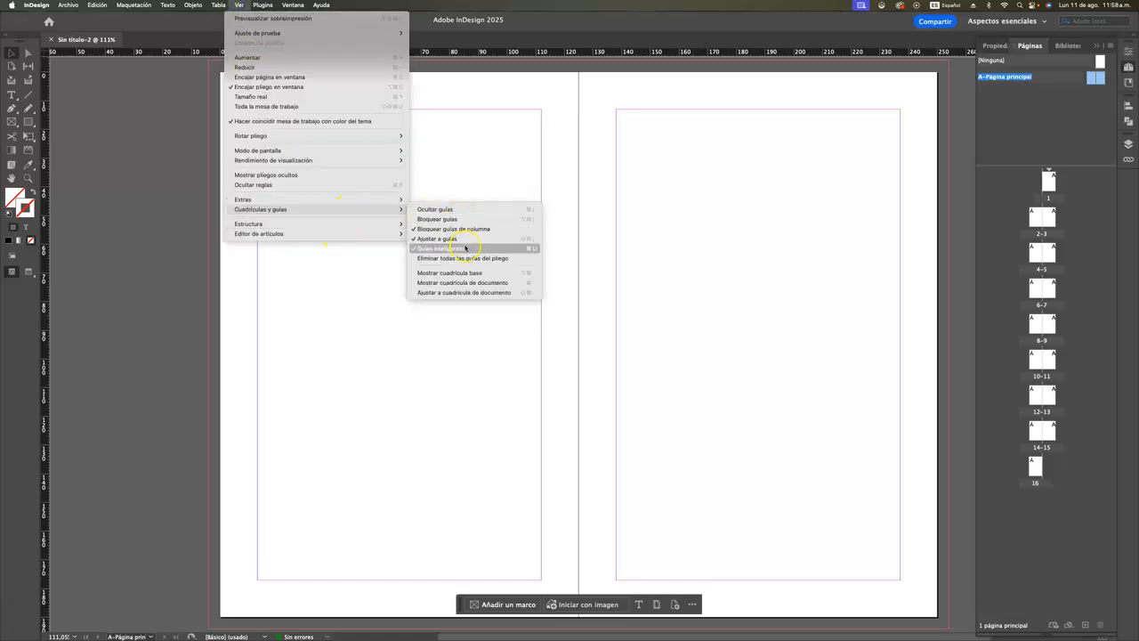
{"action": "left_click", "coordinate": [468, 273]}
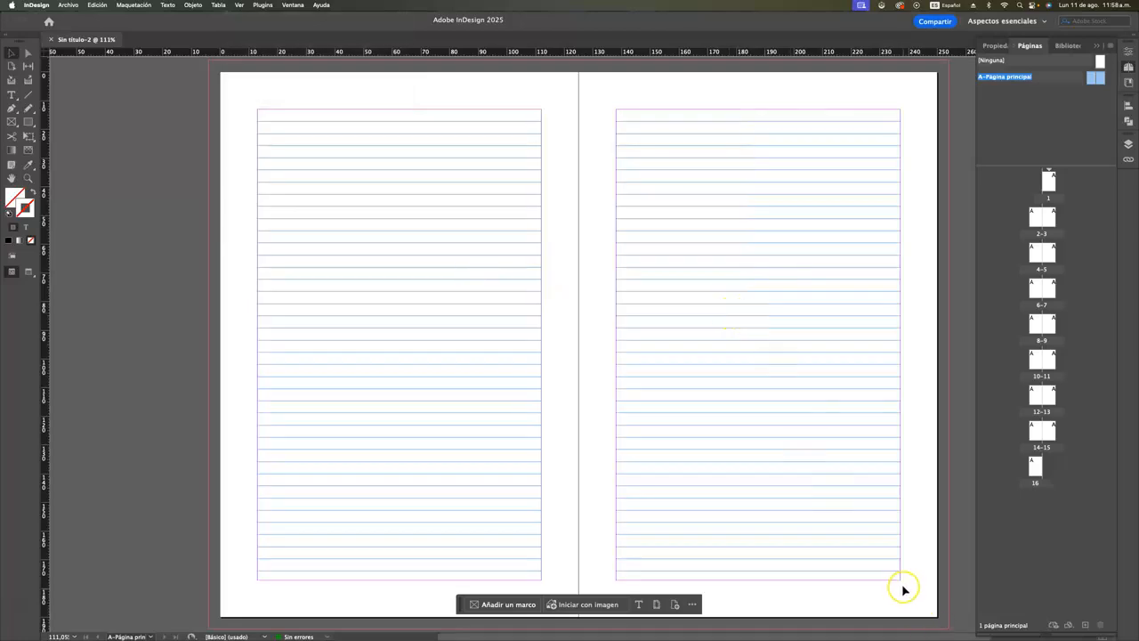
Try unlinking the parent spread's margins and raising the bottom margin to 16 mm to meet the baseline grid
{"action": "key", "text": "z"}
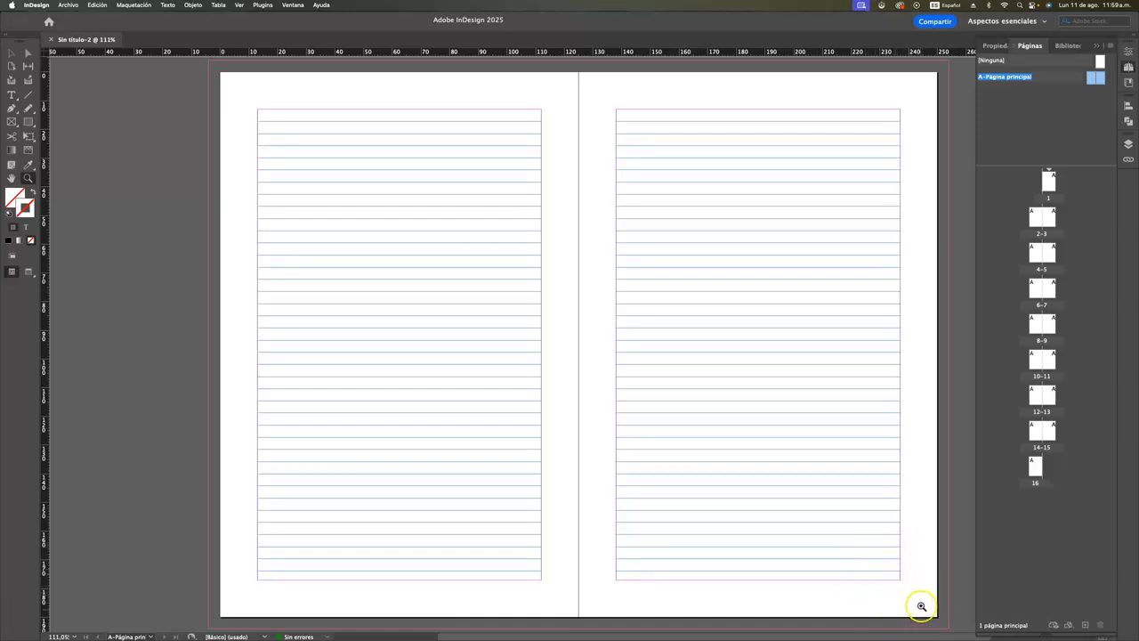
{"action": "left_click_drag", "start_coordinate": [915, 592], "coordinate": [741, 469]}
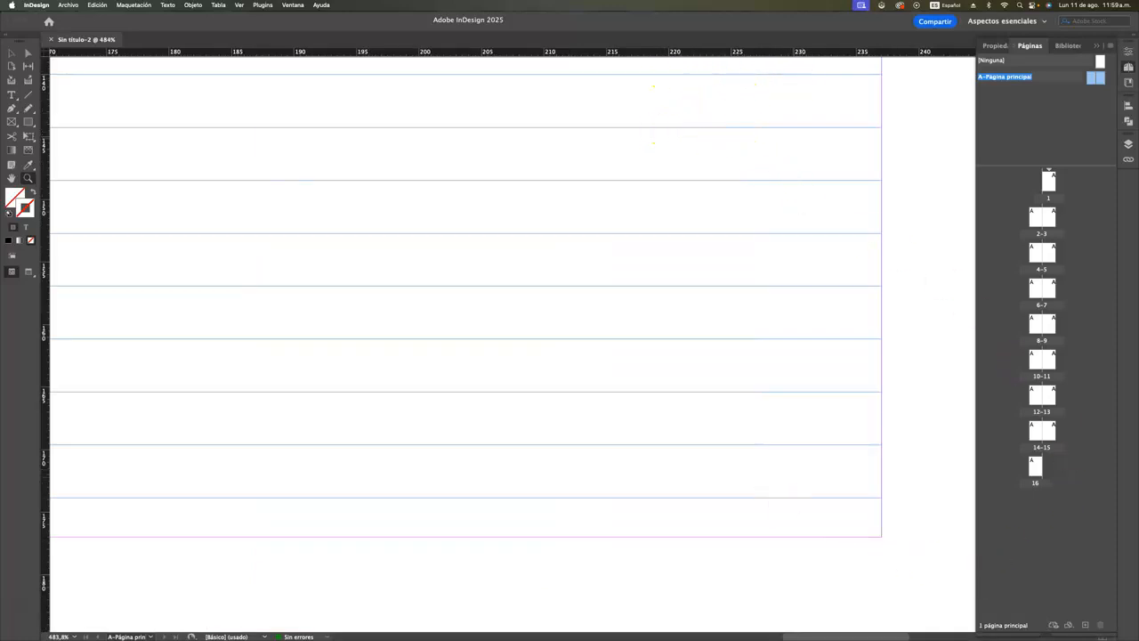
{"action": "left_click", "coordinate": [11, 53]}
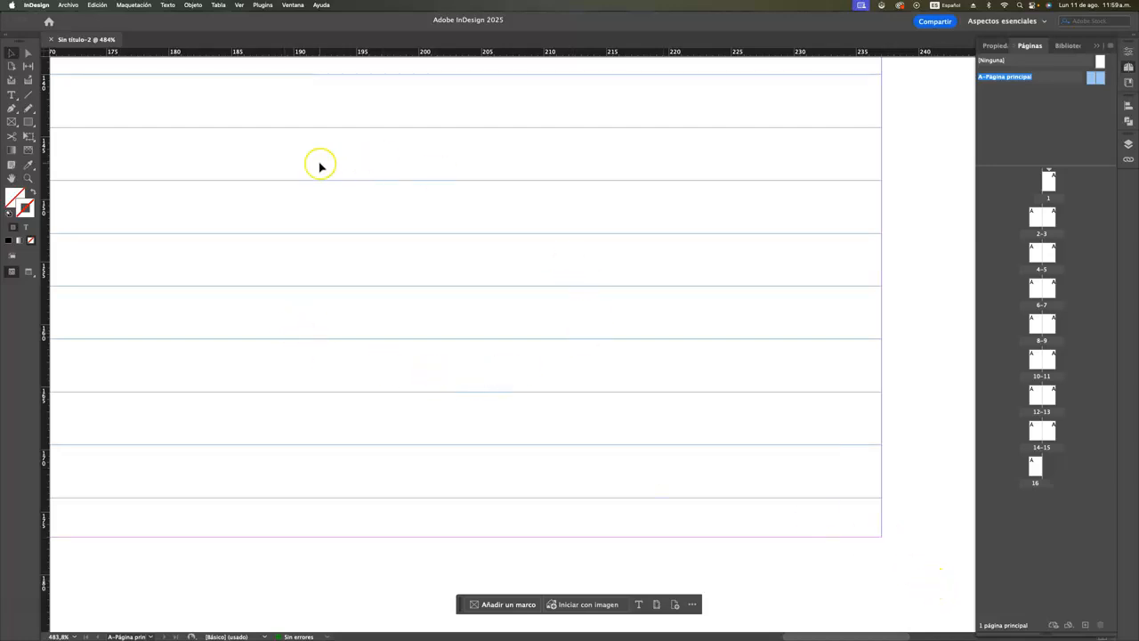
{"action": "left_click", "coordinate": [120, 6]}
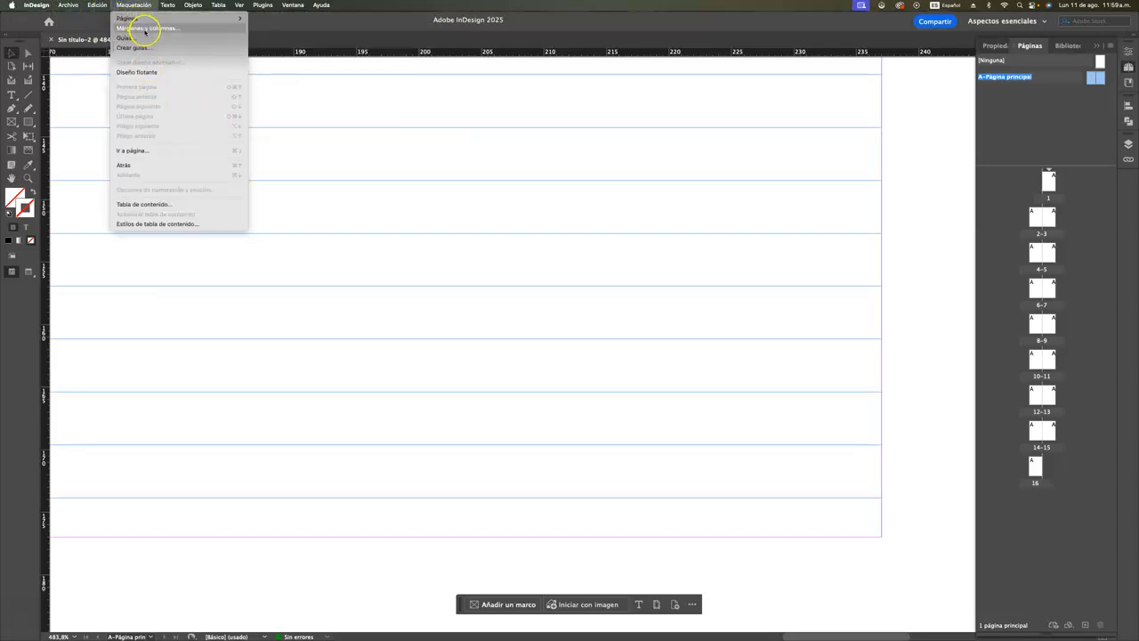
{"action": "left_click", "coordinate": [147, 29]}
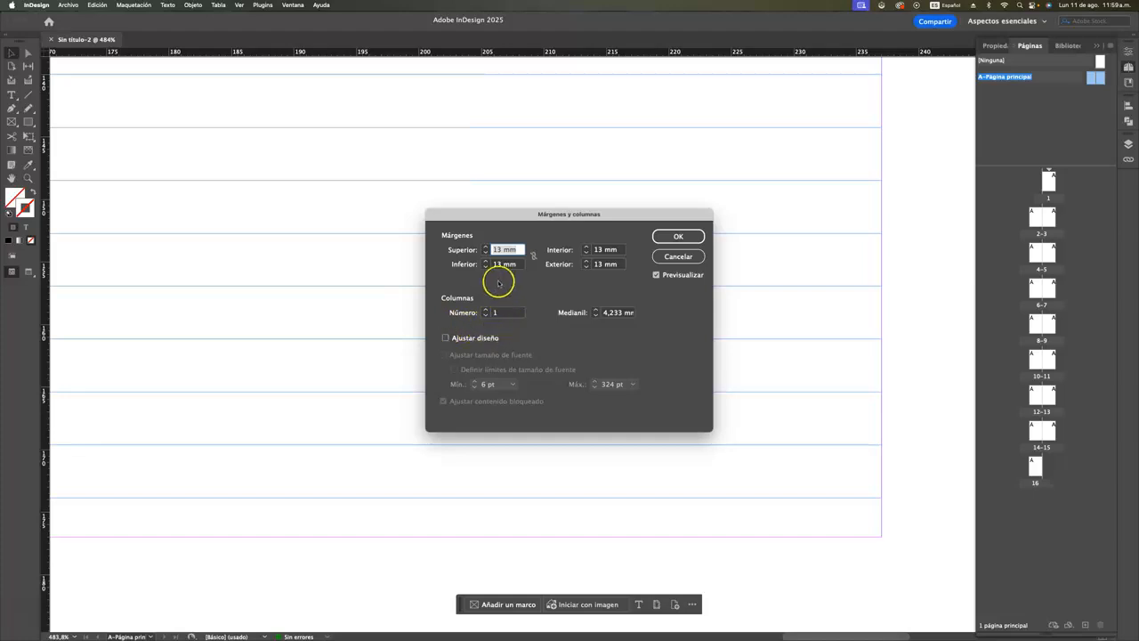
{"action": "left_click", "coordinate": [533, 256]}
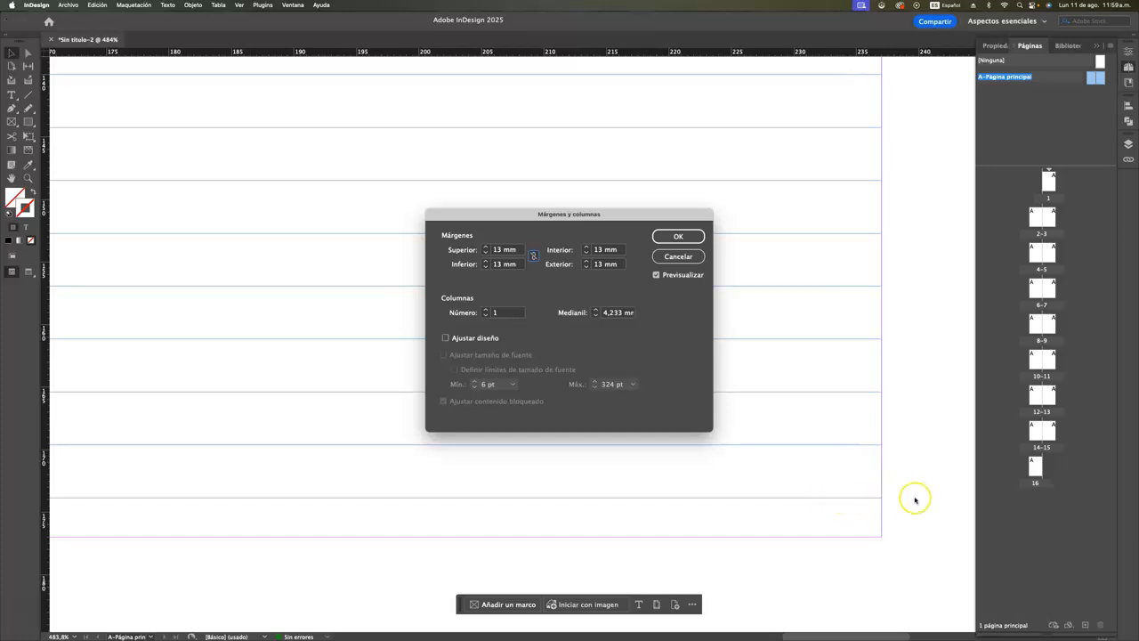
{"action": "left_click", "coordinate": [485, 261]}
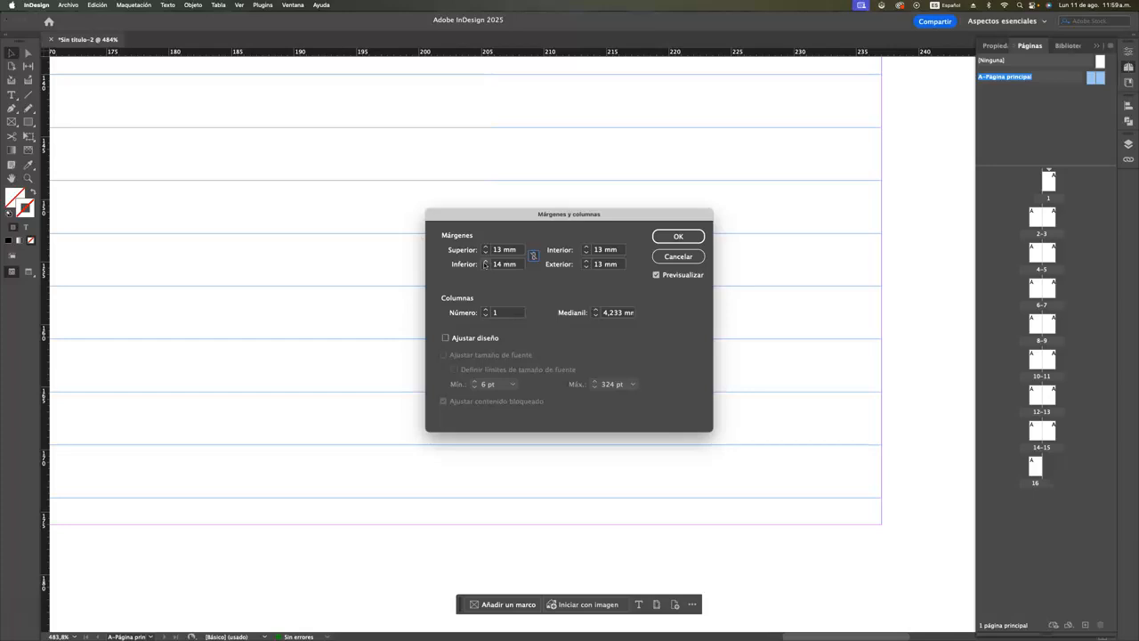
{"action": "left_click", "coordinate": [485, 262]}
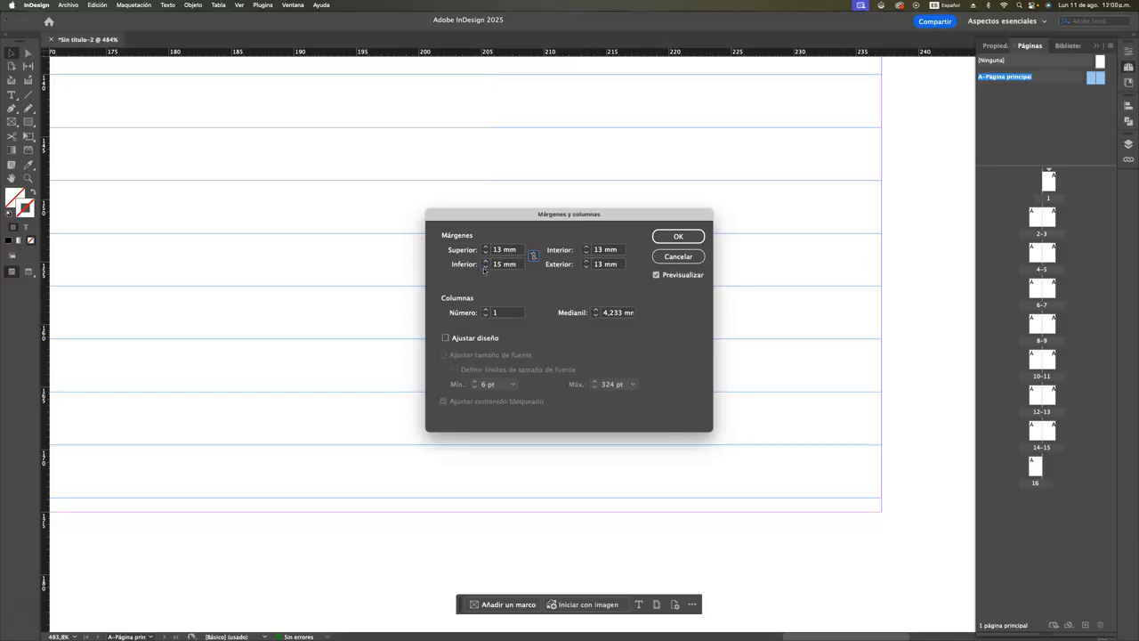
{"action": "left_click", "coordinate": [485, 266]}
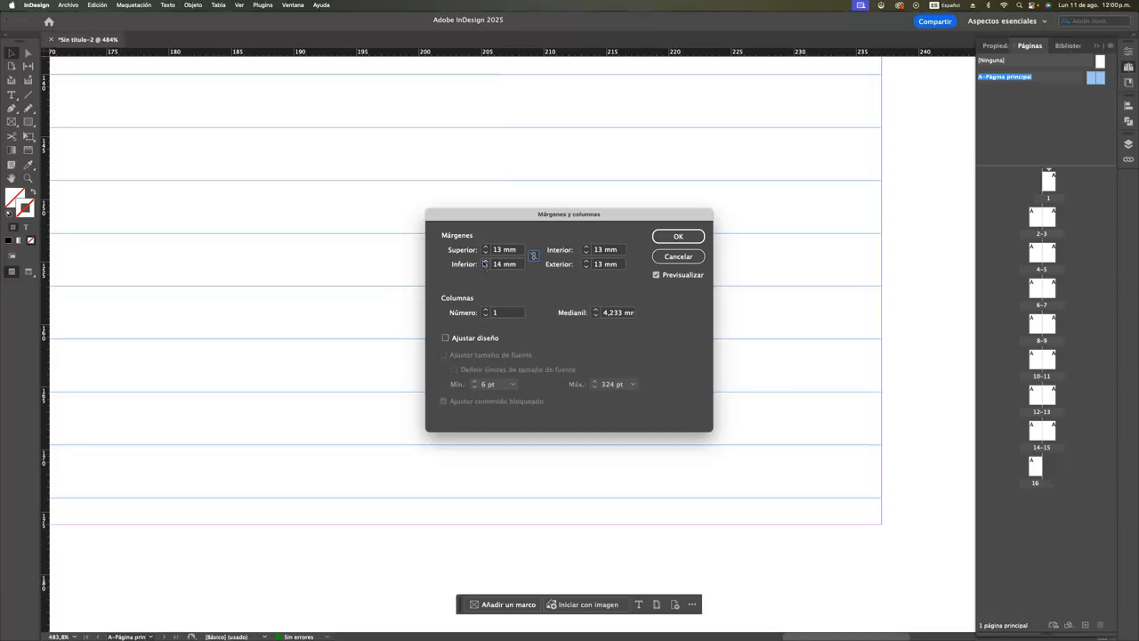
{"action": "left_click", "coordinate": [485, 261]}
{"action": "left_click", "coordinate": [486, 262]}
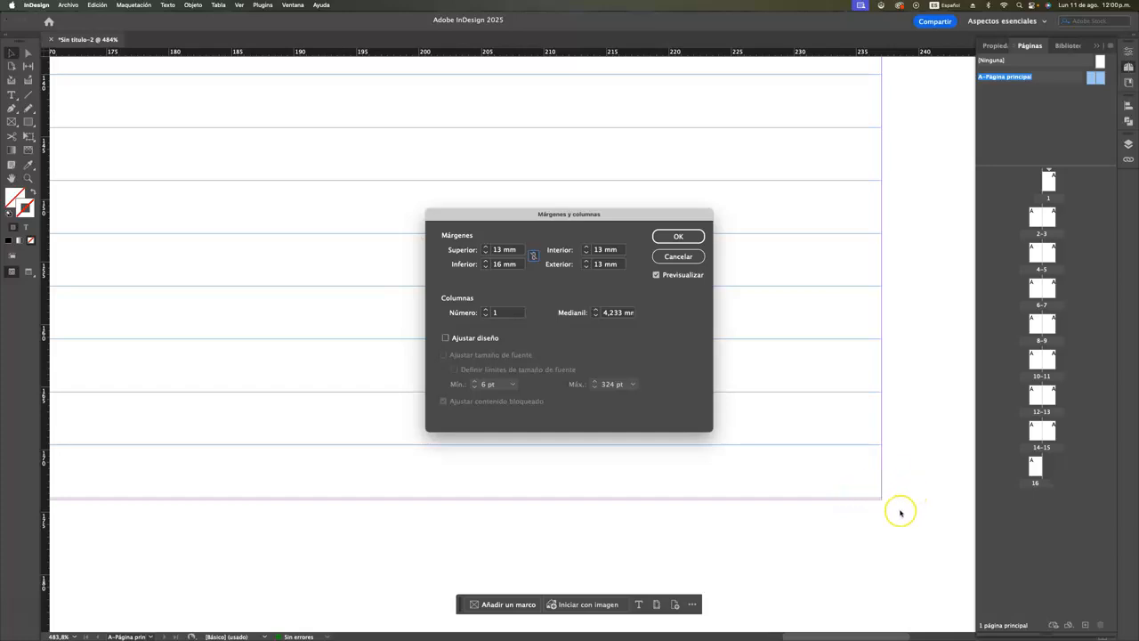
Try a bottom margin of 16,1 mm on the parent spread and discard the margin changes
{"action": "left_click", "coordinate": [503, 263]}
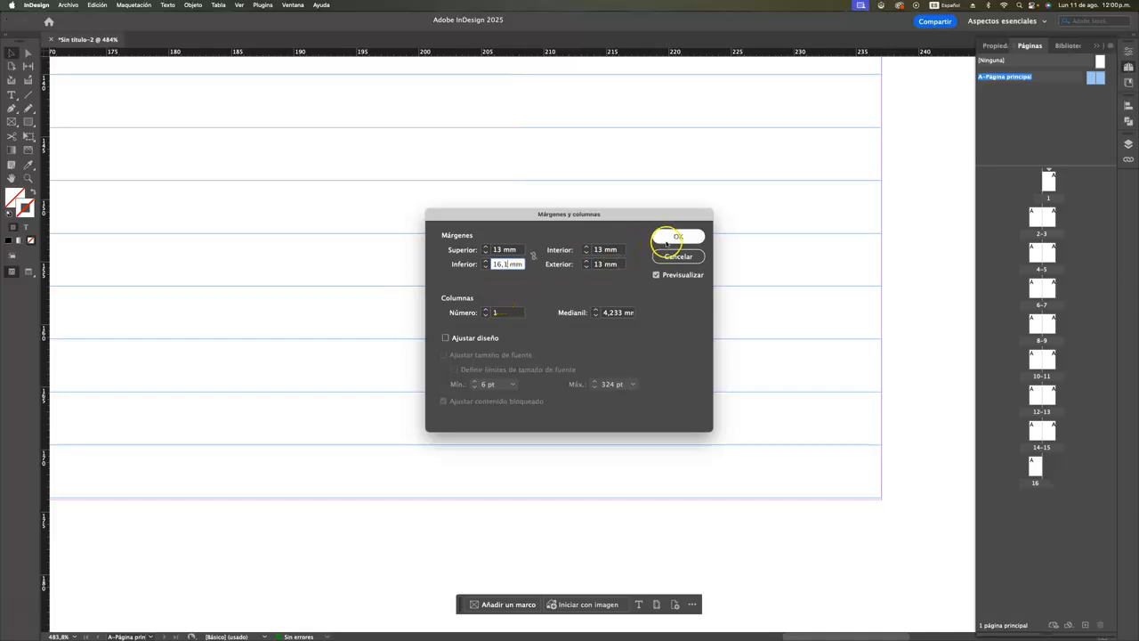
{"action": "left_click", "coordinate": [509, 249]}
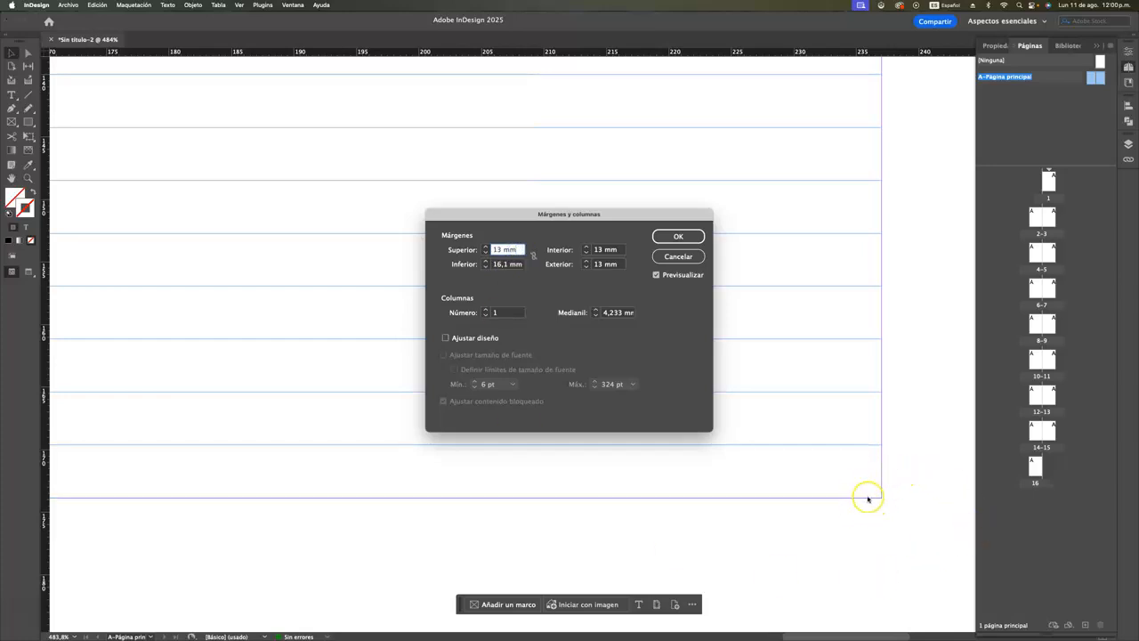
{"action": "type", "text": "z"}
{"action": "left_click", "coordinate": [675, 257]}
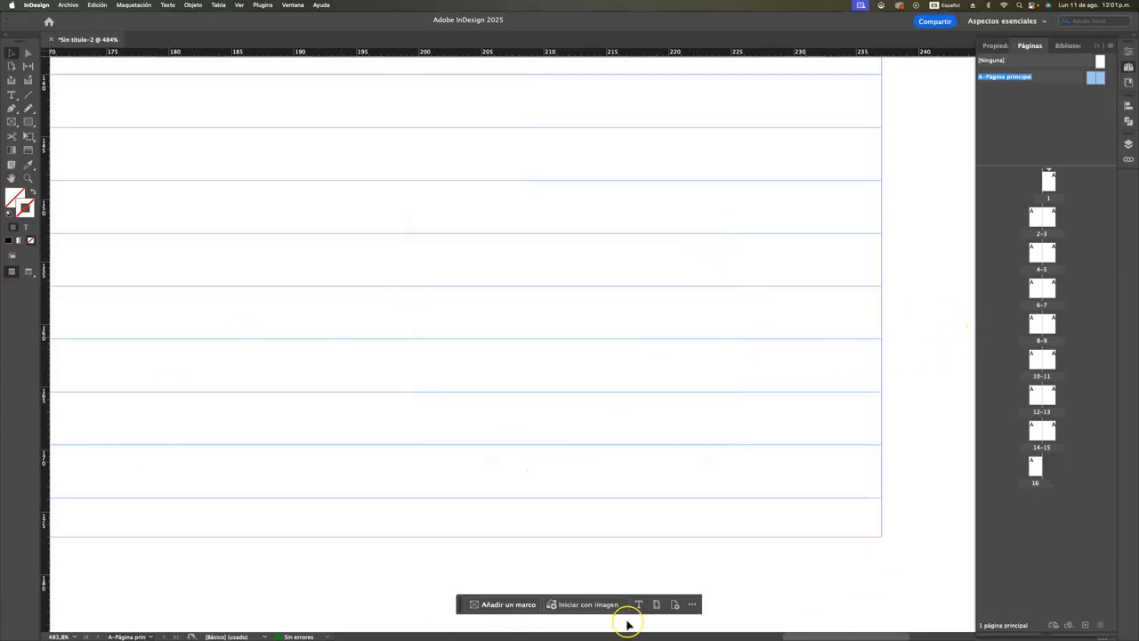
Review the document's page size and margin settings in Ajustar documento and leave them as they are
{"action": "key", "text": "super+alt+0"}
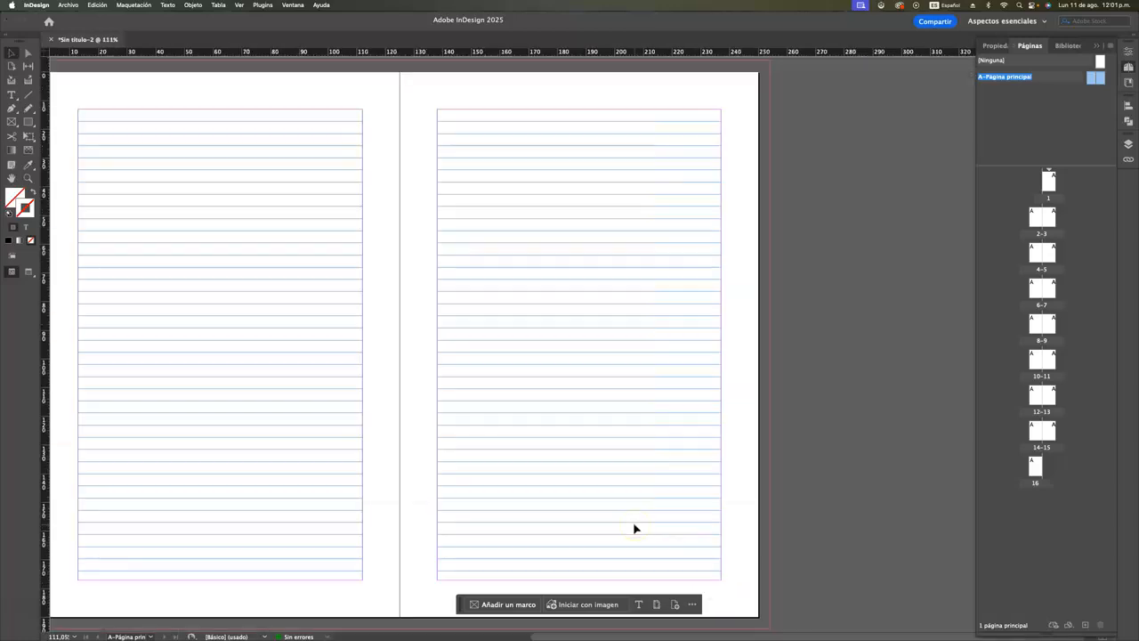
{"action": "left_click", "coordinate": [136, 5]}
{"action": "mouse_move", "coordinate": [39, 6]}
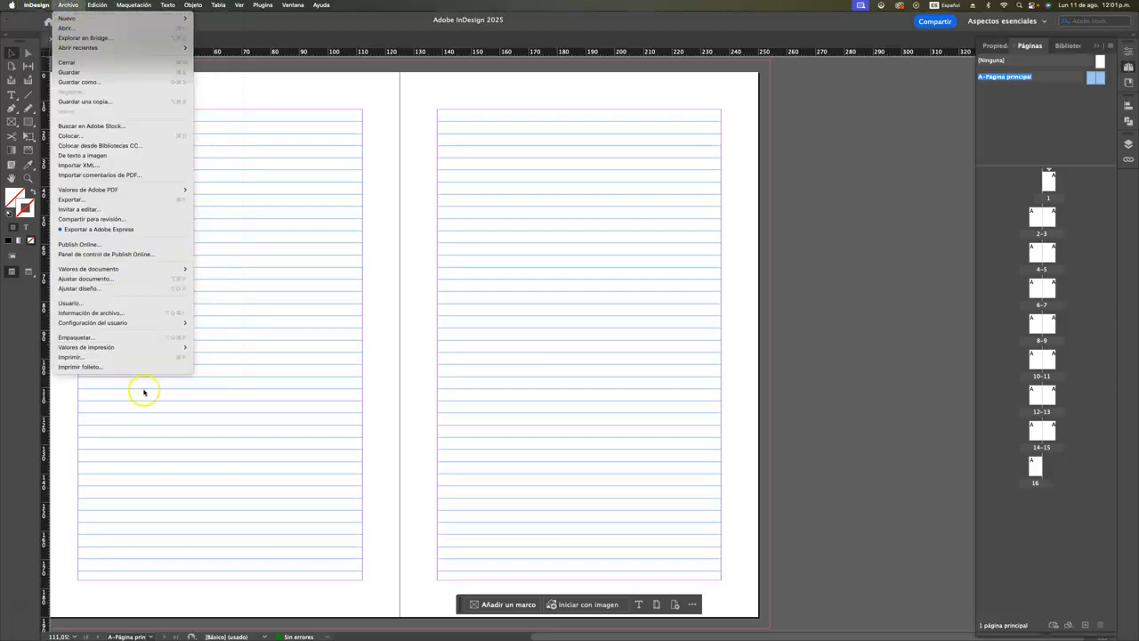
{"action": "mouse_move", "coordinate": [133, 323]}
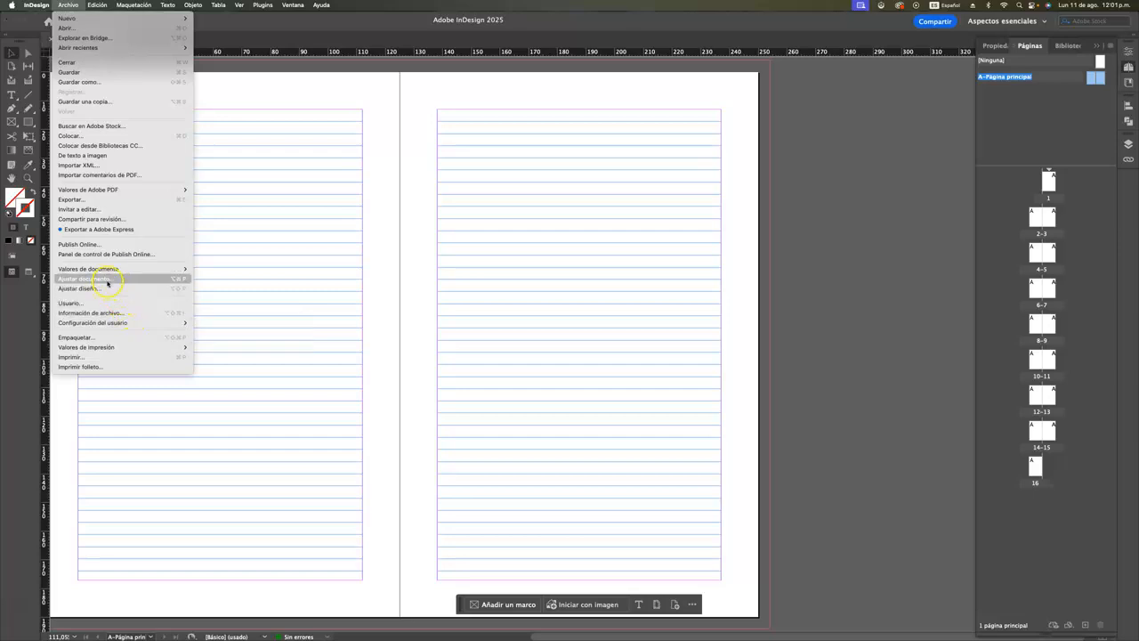
{"action": "mouse_move", "coordinate": [110, 273]}
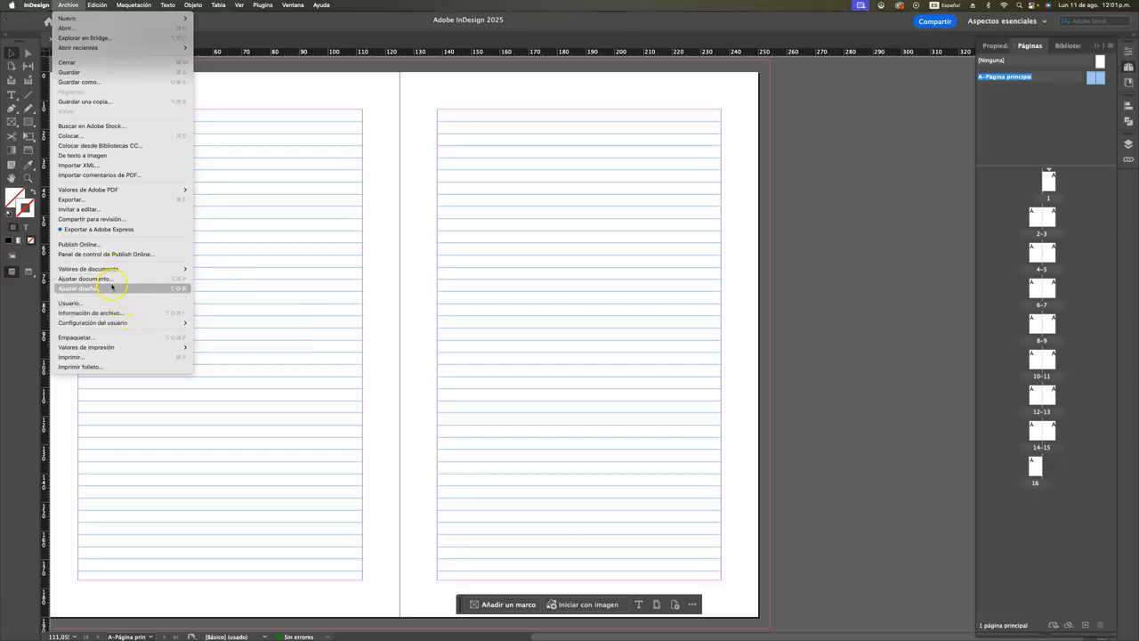
{"action": "left_click", "coordinate": [112, 279]}
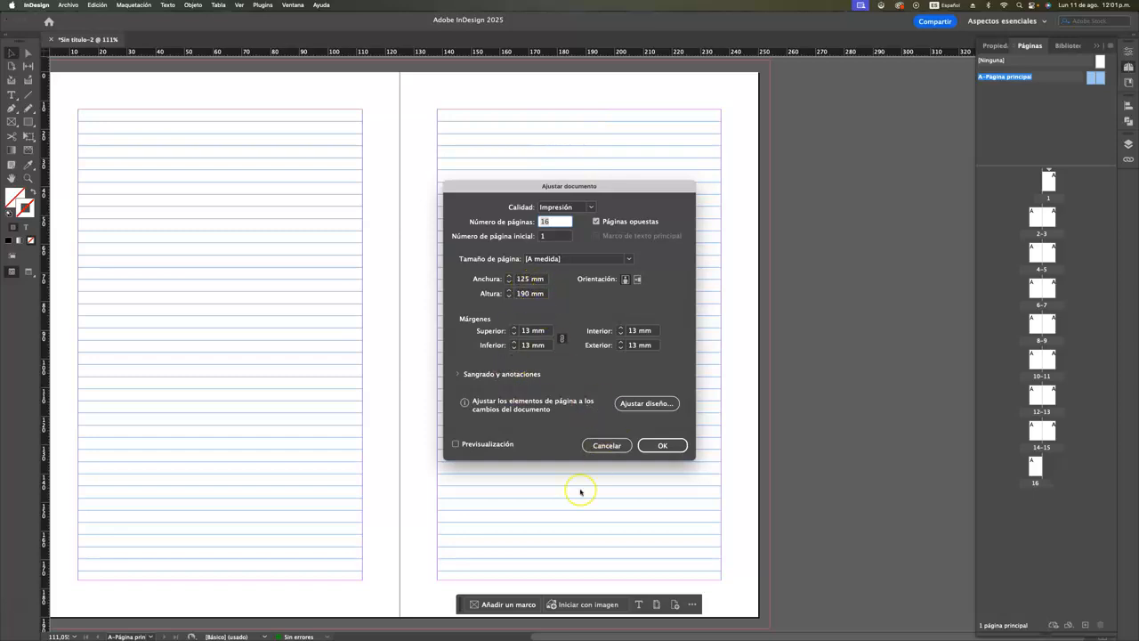
{"action": "left_click", "coordinate": [605, 447]}
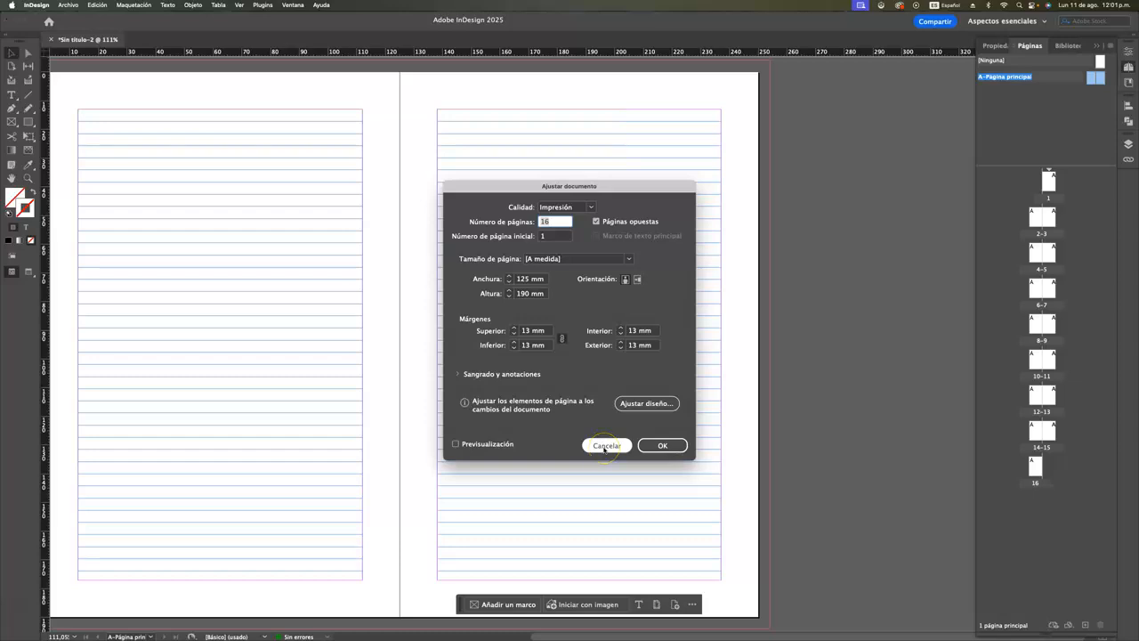
{"action": "left_click", "coordinate": [605, 447]}
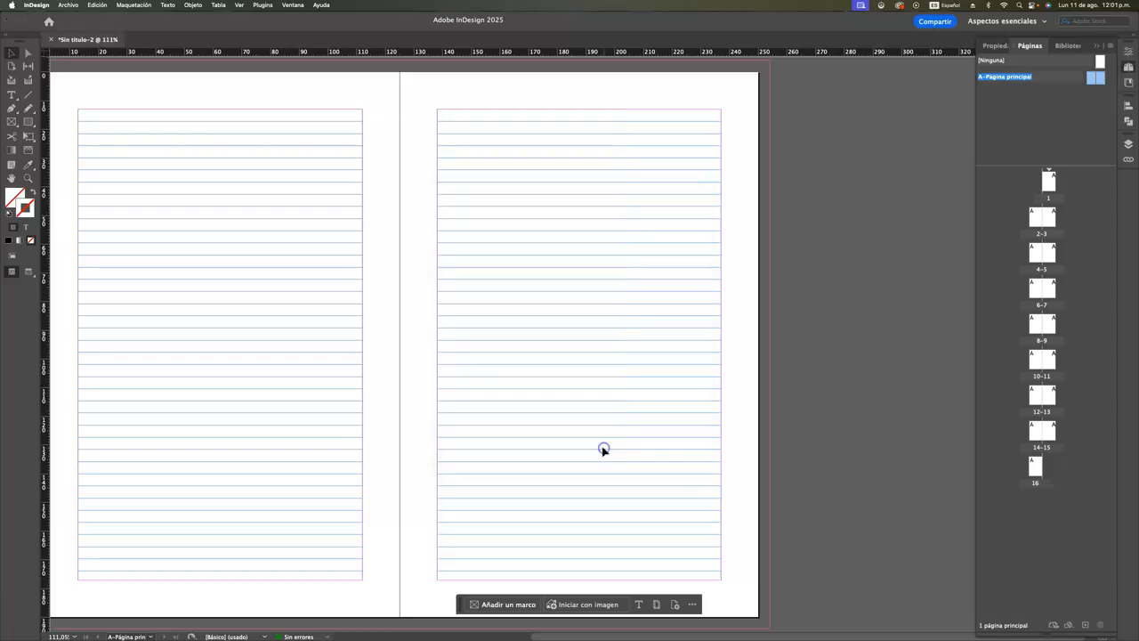
Close the untitled millimetre document without saving and start setting up a new document
{"action": "left_click", "coordinate": [51, 39]}
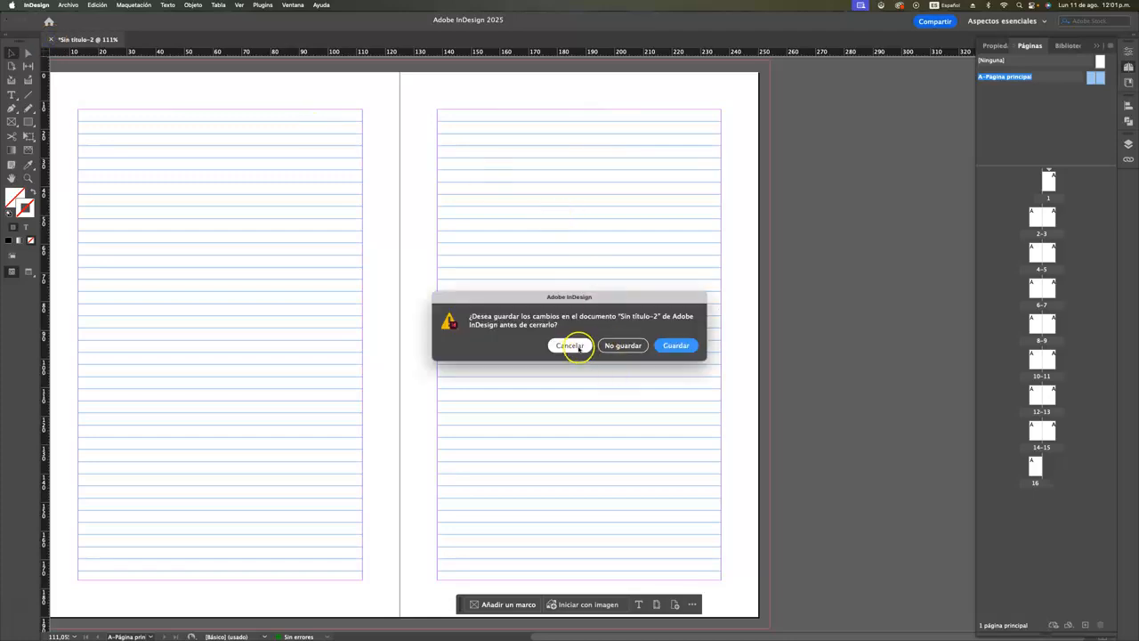
{"action": "left_click", "coordinate": [612, 346]}
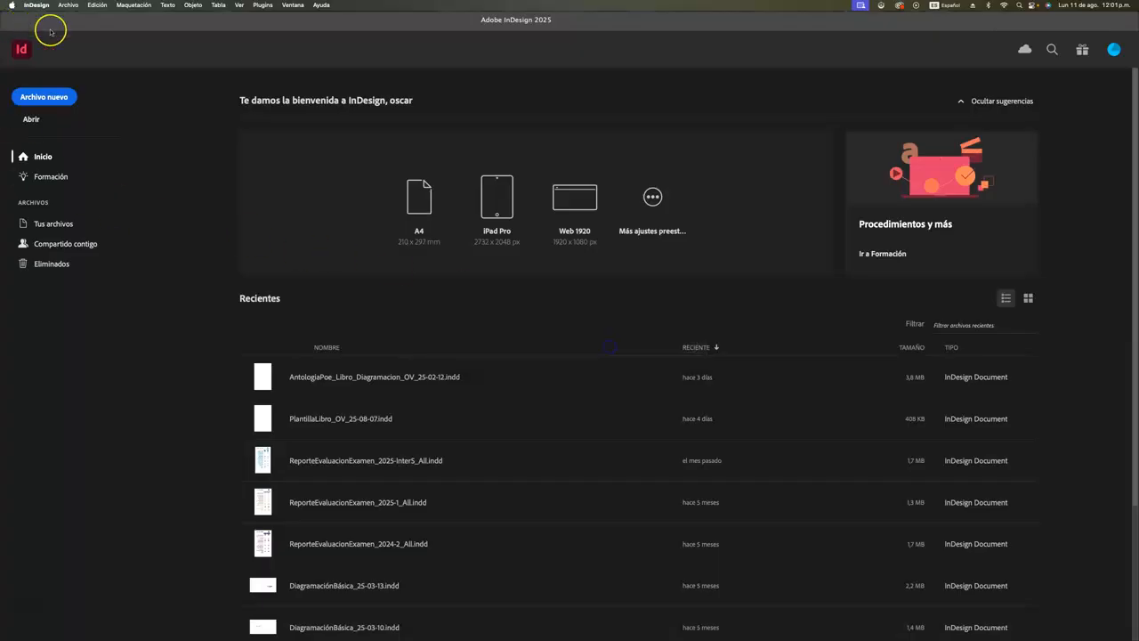
{"action": "left_click", "coordinate": [68, 6]}
{"action": "mouse_move", "coordinate": [110, 24]}
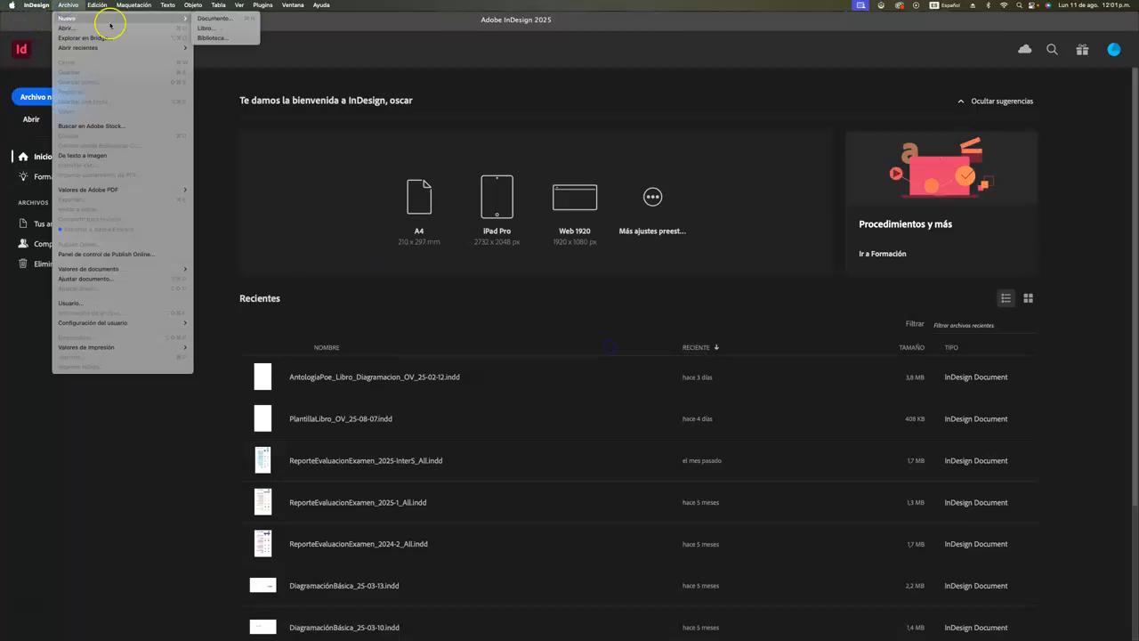
{"action": "left_click", "coordinate": [221, 18]}
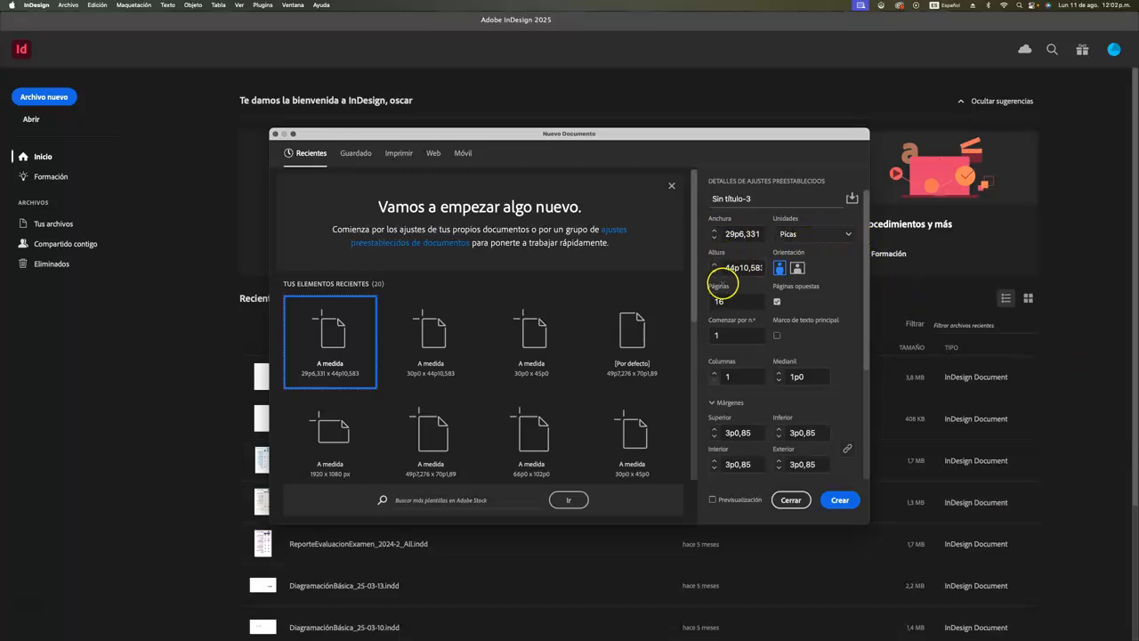
Create the 16-page document in picas at 30p0 × 45p0 with 3p0 margins and 1p0 bleed on all sides
{"action": "left_click", "coordinate": [714, 231]}
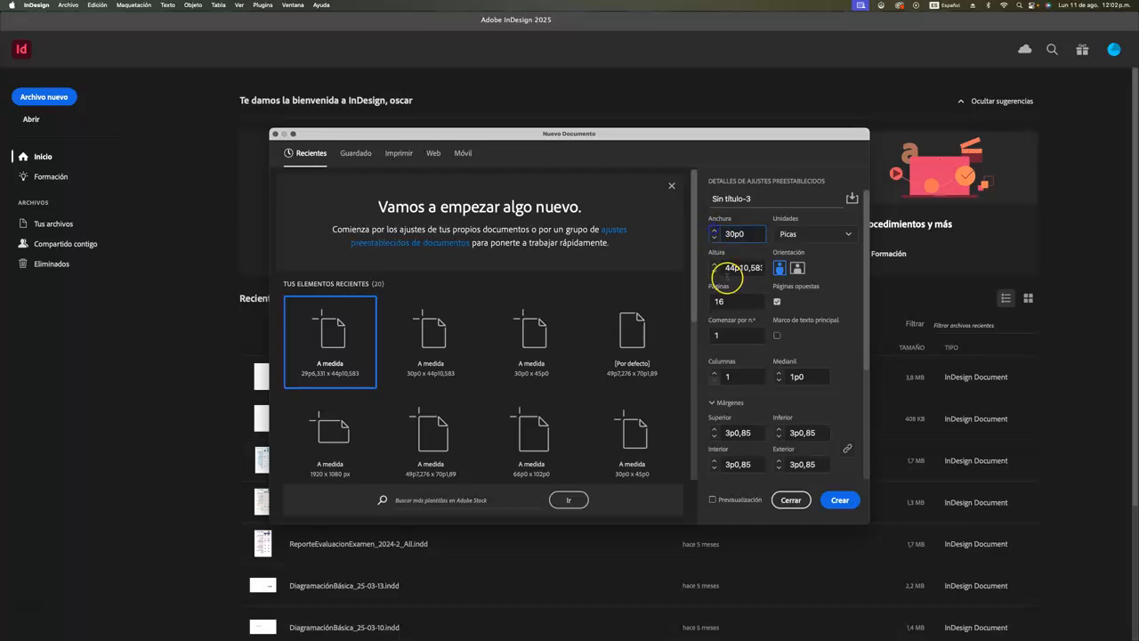
{"action": "left_click", "coordinate": [714, 265]}
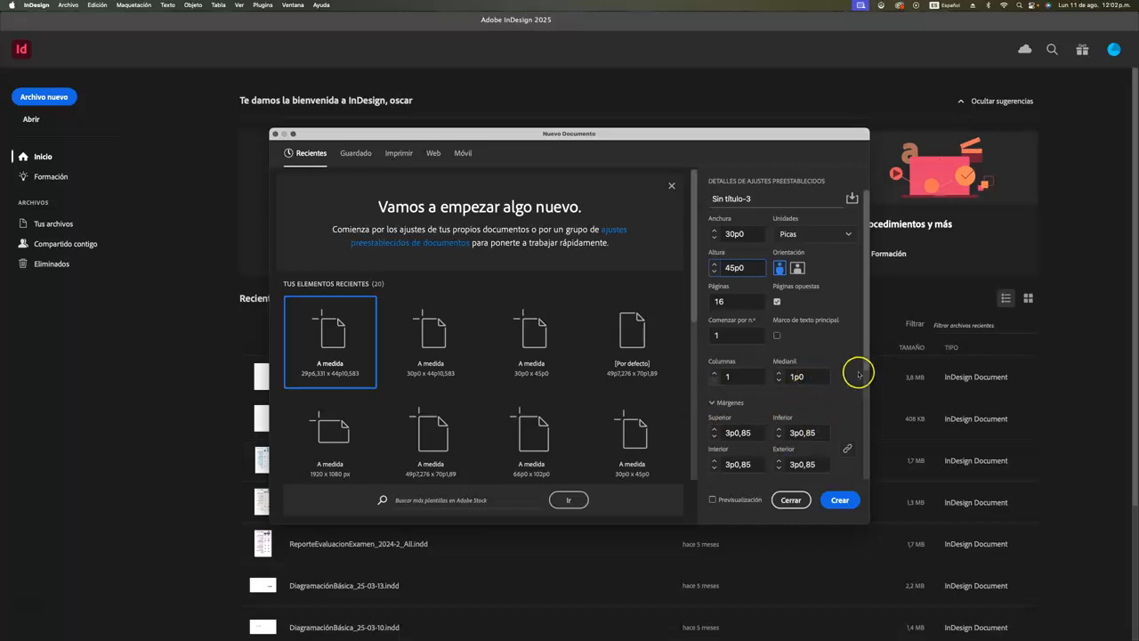
{"action": "left_click_drag", "start_coordinate": [868, 352], "coordinate": [868, 430]}
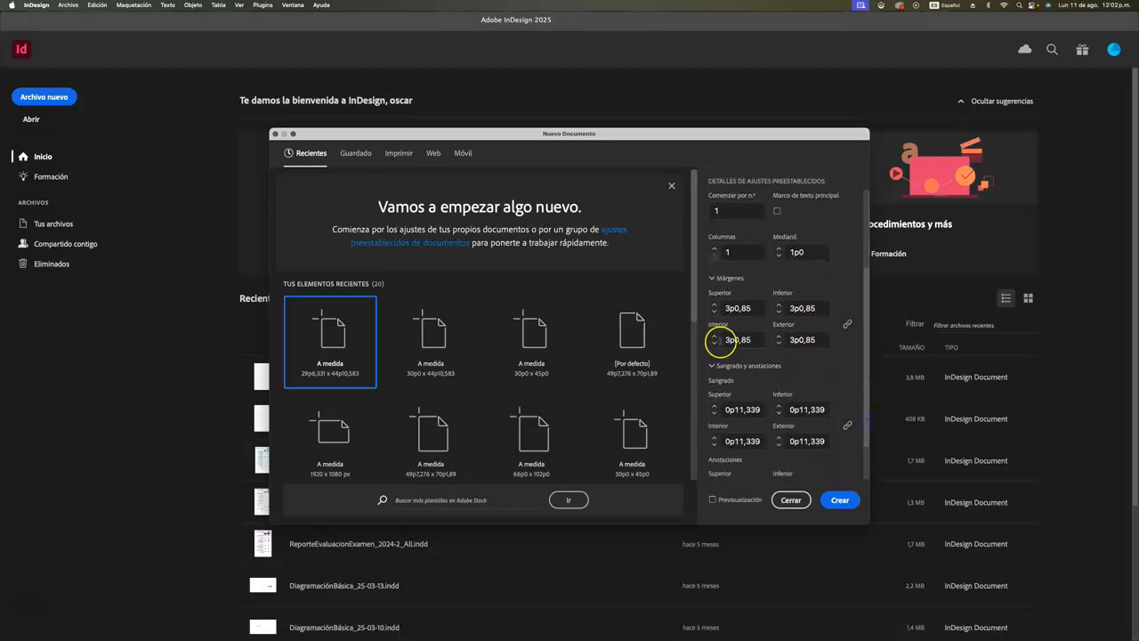
{"action": "left_click", "coordinate": [718, 313]}
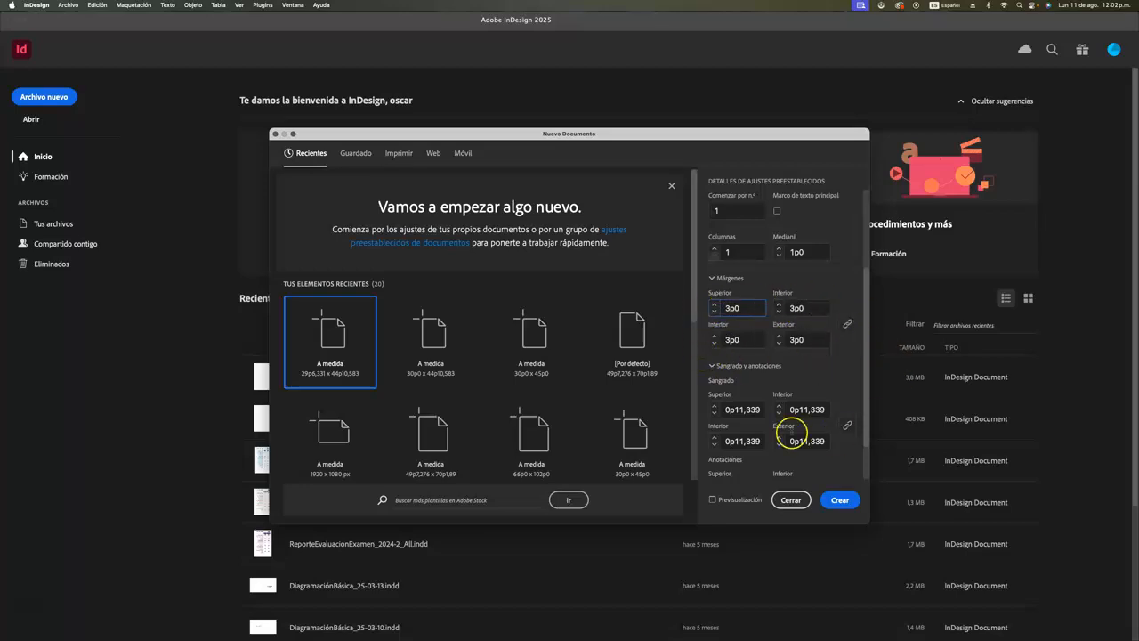
{"action": "left_click", "coordinate": [714, 407]}
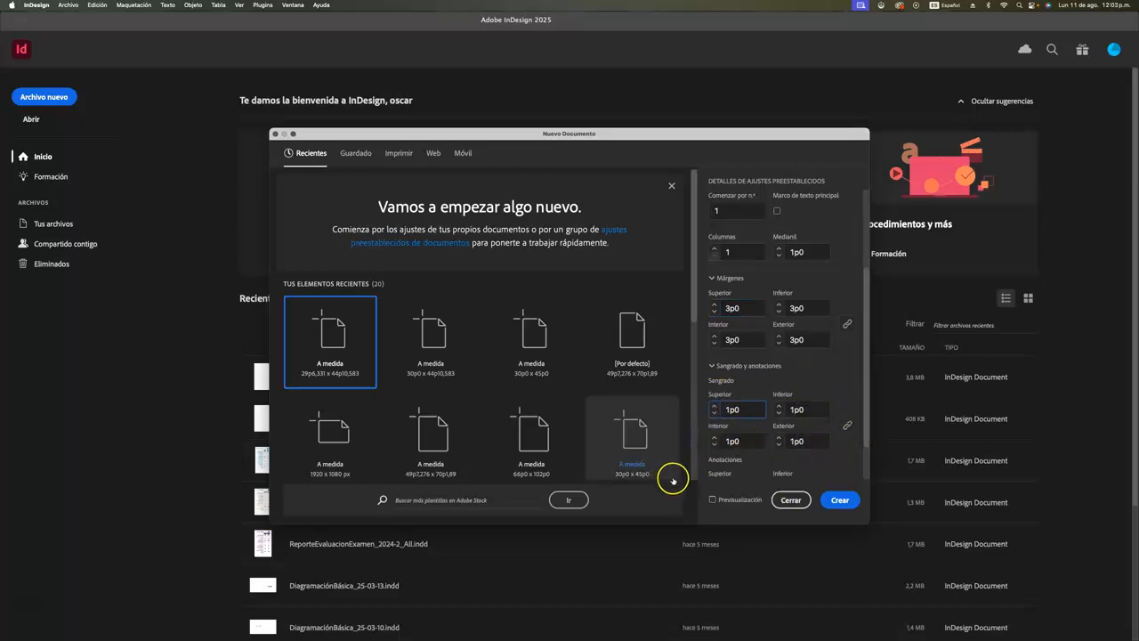
{"action": "left_click", "coordinate": [838, 500]}
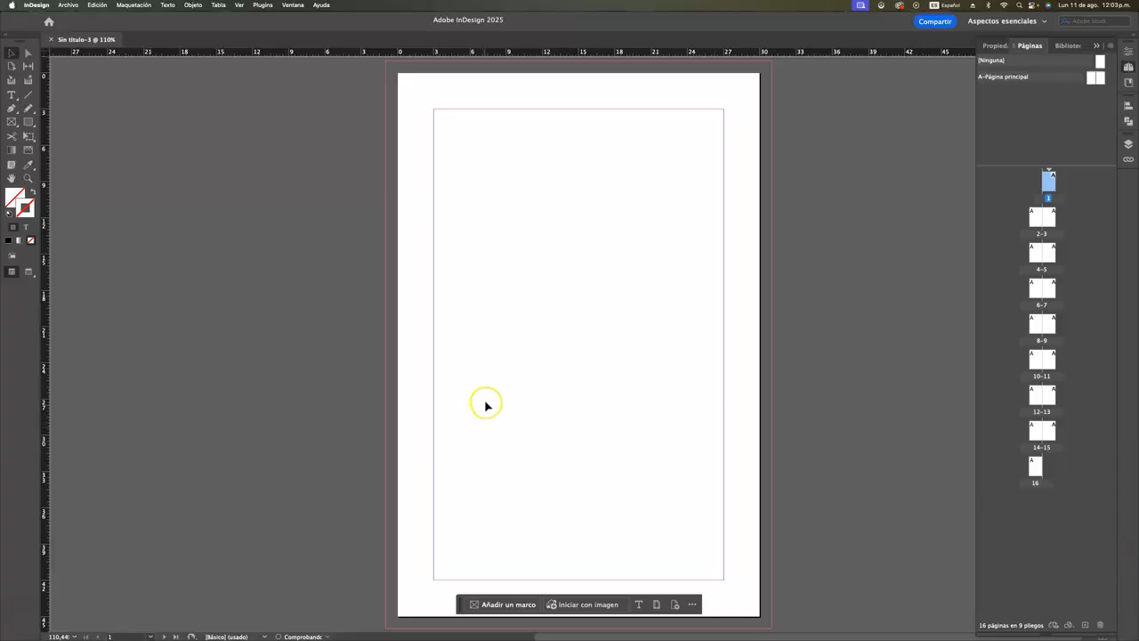
Open the A-Página principal spread and accept the baseline grid preferences of 0p0 from Margen superior with 12 pt increments
{"action": "double_click", "coordinate": [999, 77]}
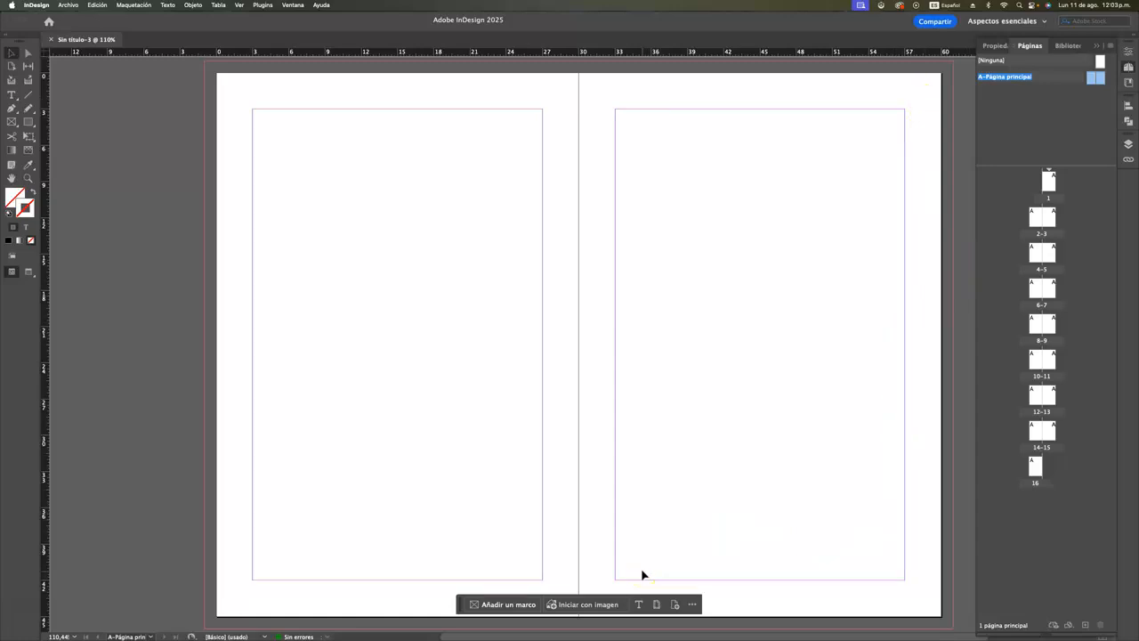
{"action": "key", "text": "super+k"}
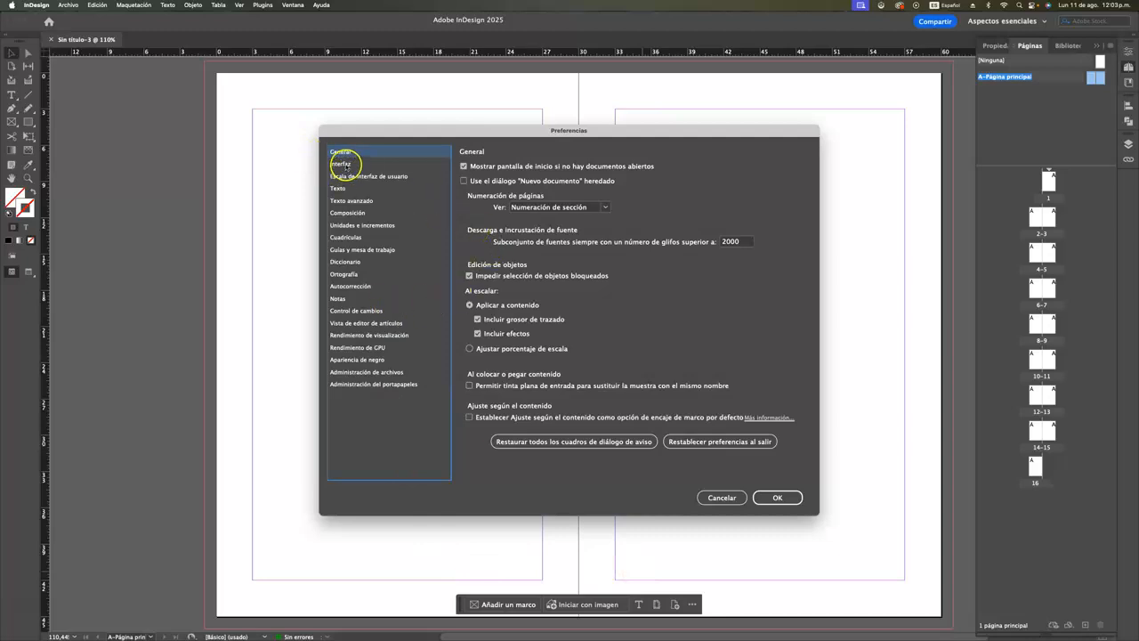
{"action": "left_click", "coordinate": [349, 238]}
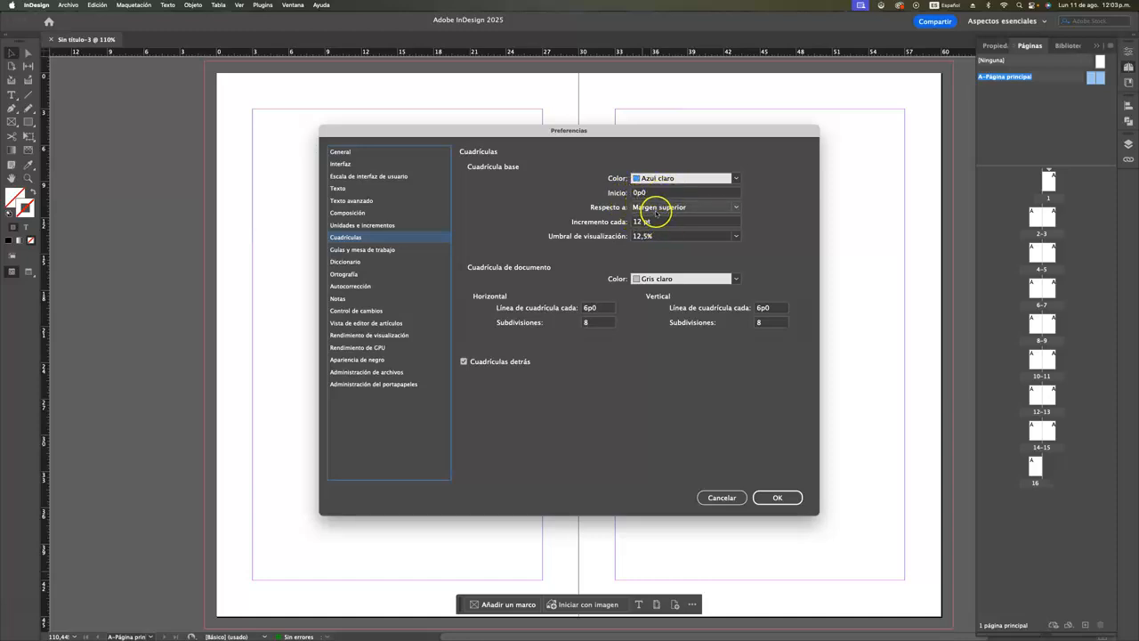
{"action": "left_click", "coordinate": [777, 498]}
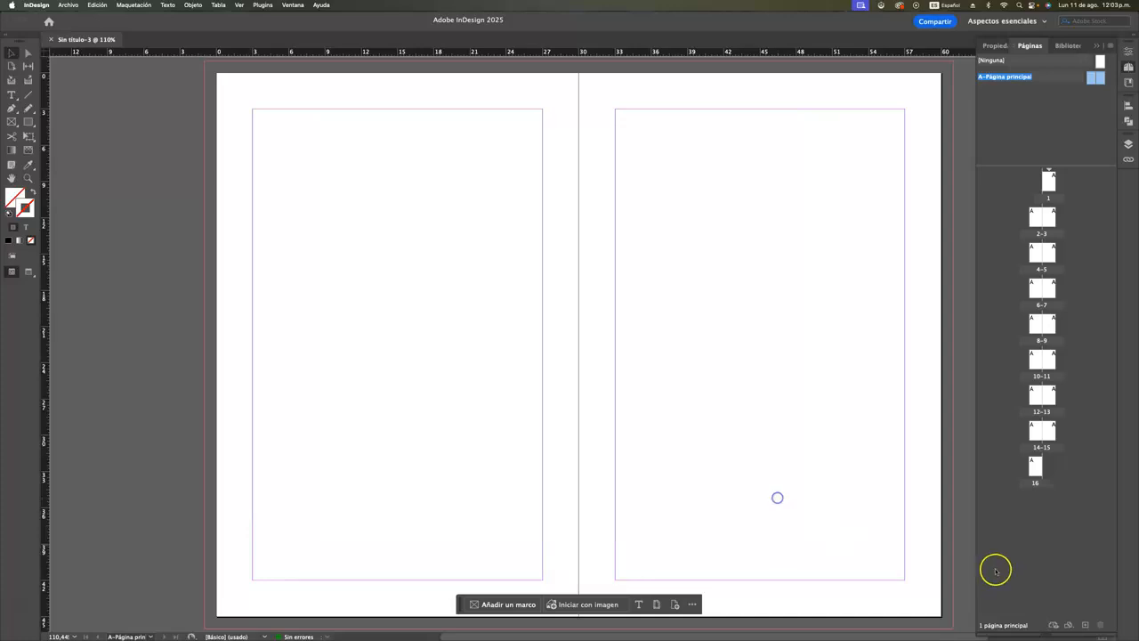
Show the baseline grid on the parent spread and inspect how it meets the lower outer margin corner
{"action": "left_click", "coordinate": [245, 7]}
{"action": "mouse_move", "coordinate": [317, 210]}
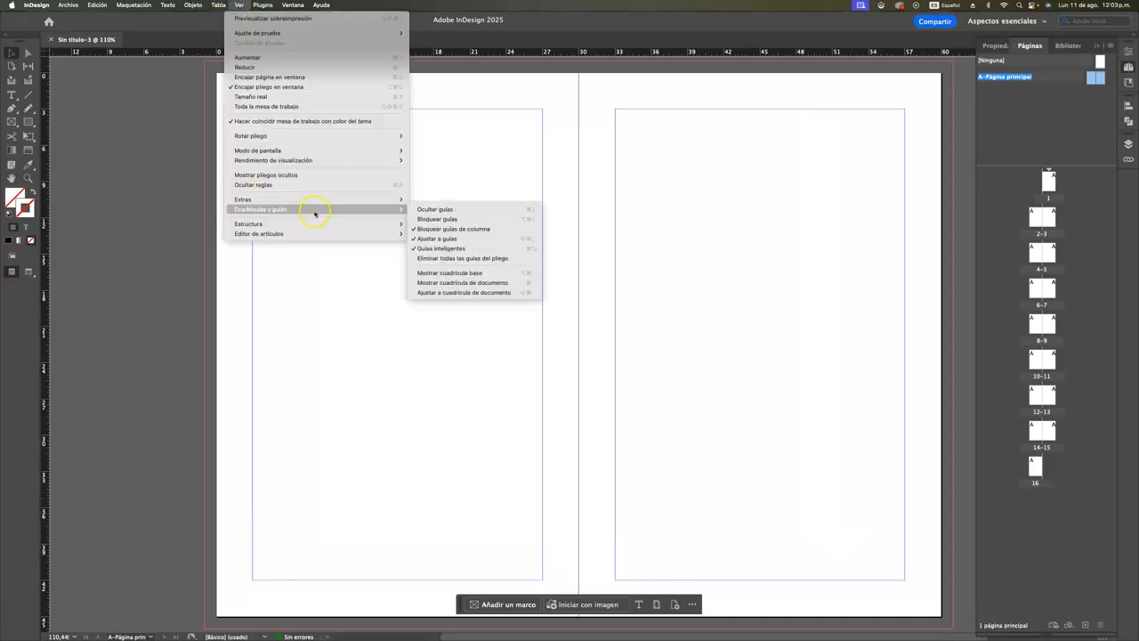
{"action": "left_click", "coordinate": [470, 273]}
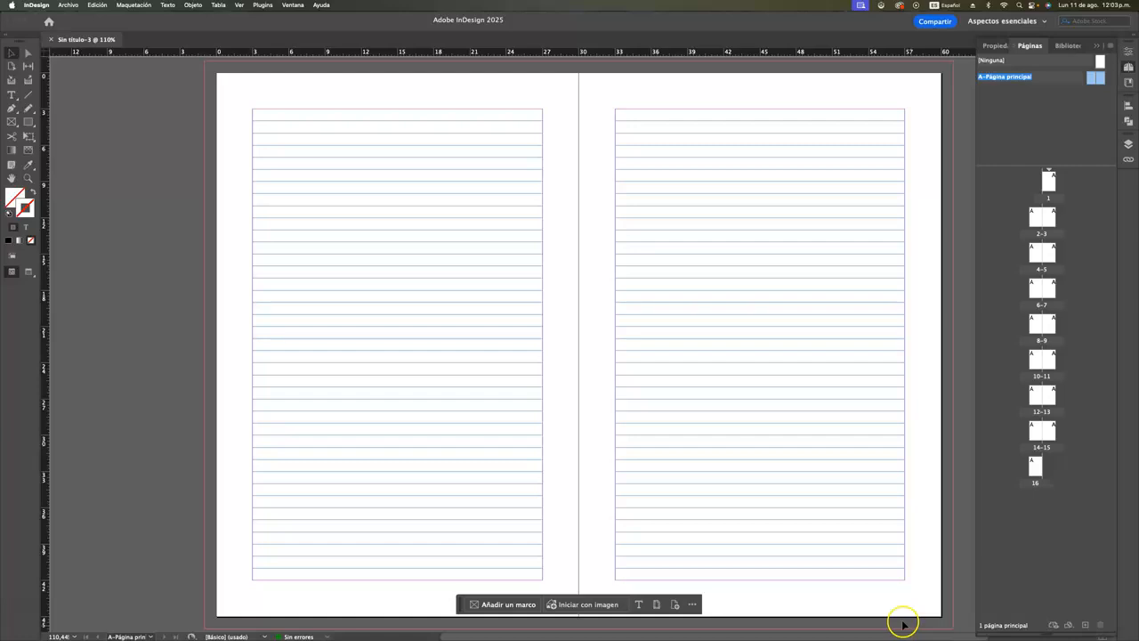
{"action": "key", "text": "z"}
{"action": "left_click_drag", "start_coordinate": [917, 594], "coordinate": [872, 531]}
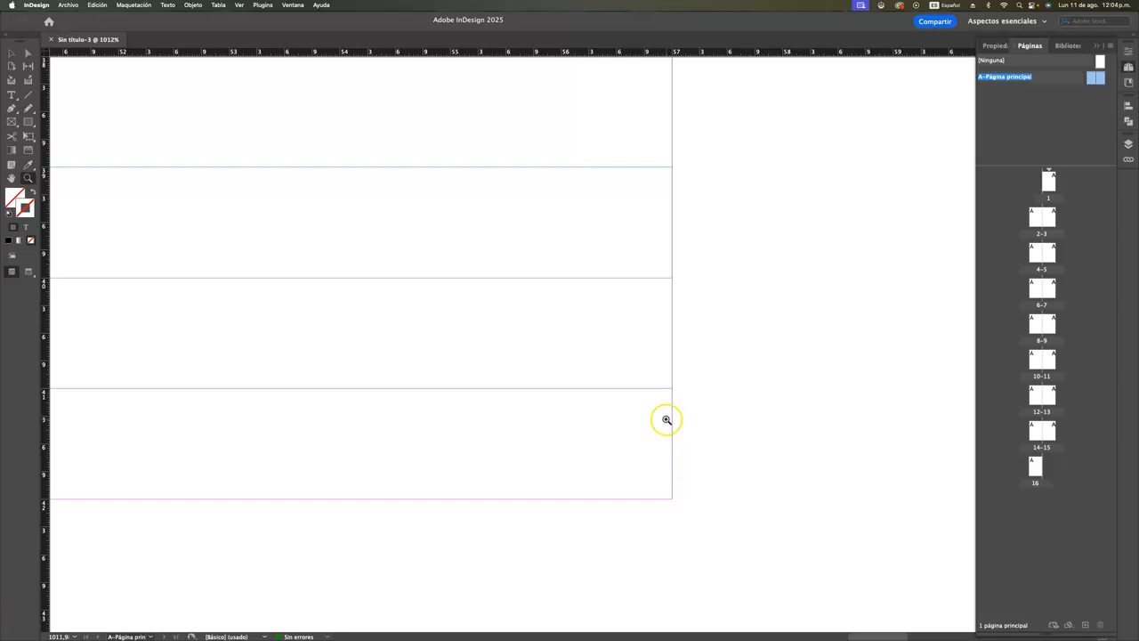
{"action": "key", "text": "super+0"}
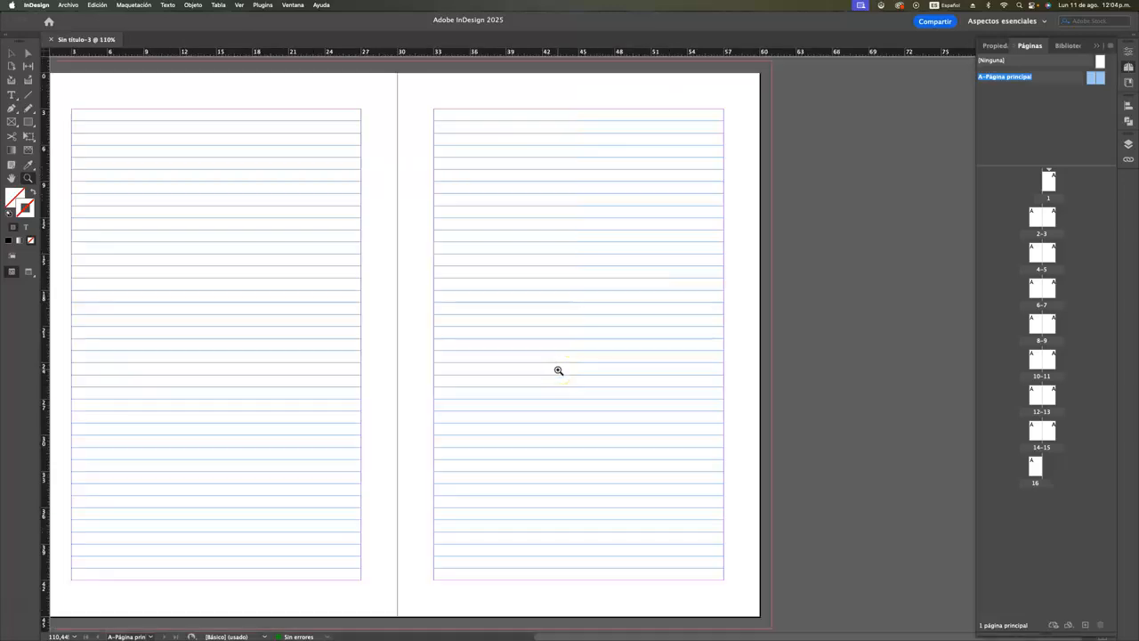
{"action": "left_click_drag", "start_coordinate": [723, 634], "coordinate": [650, 638]}
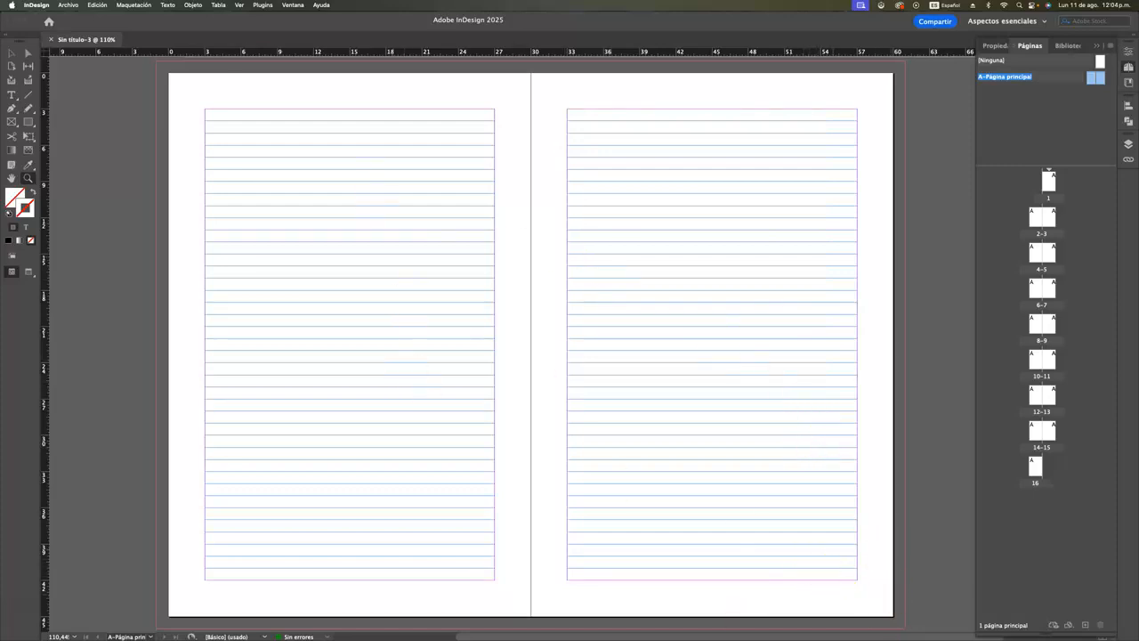
{"action": "left_click", "coordinate": [130, 5]}
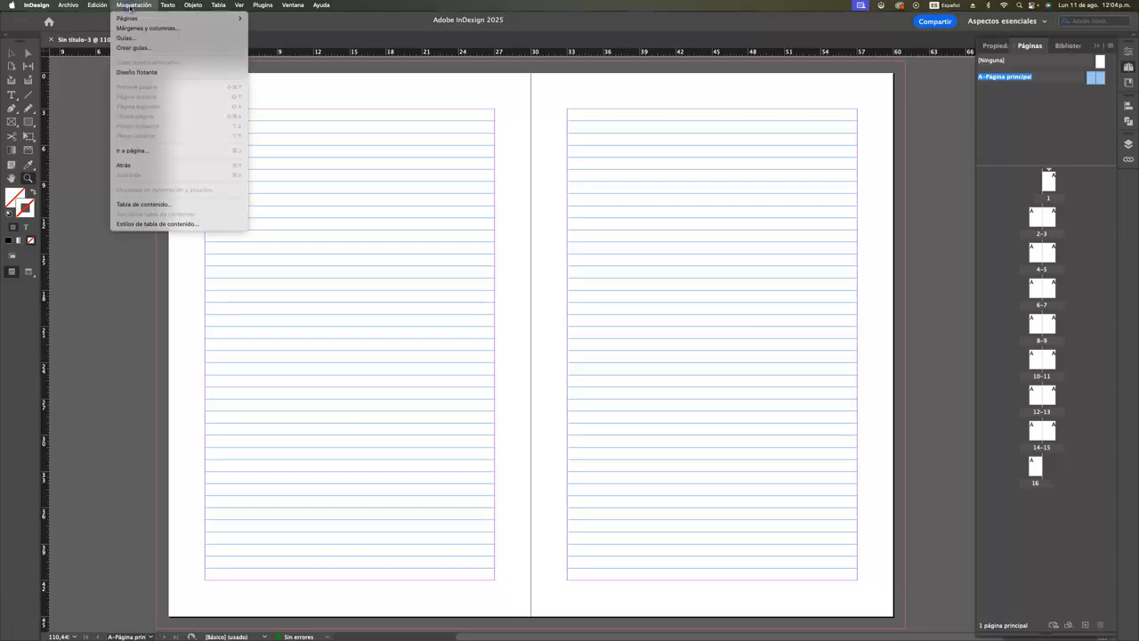
{"action": "left_click", "coordinate": [151, 28]}
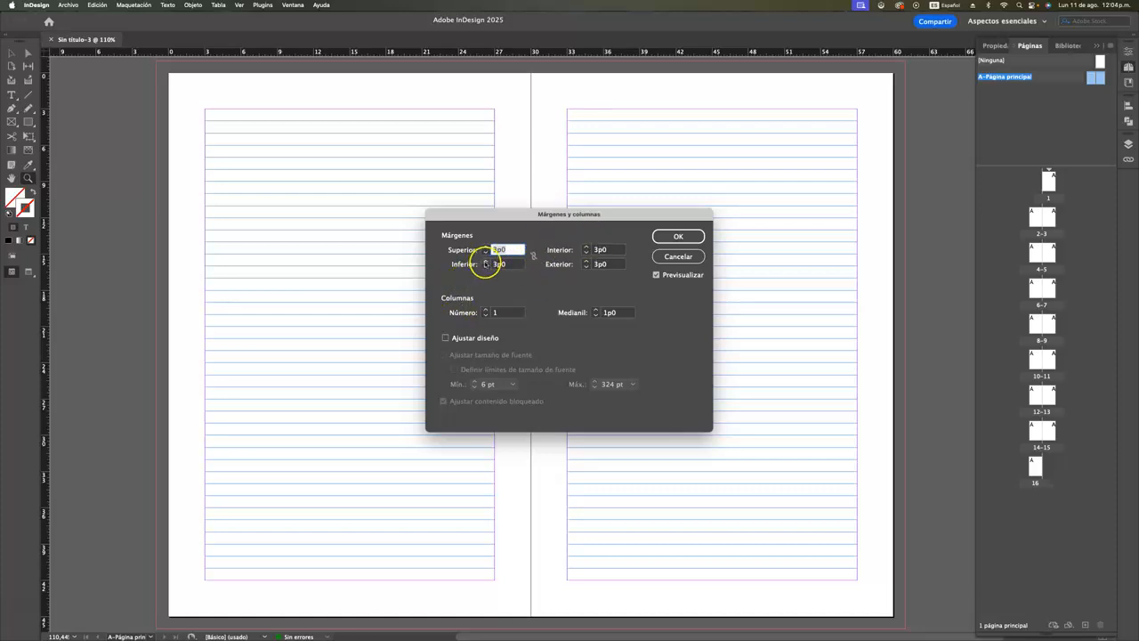
{"action": "left_click", "coordinate": [678, 256]}
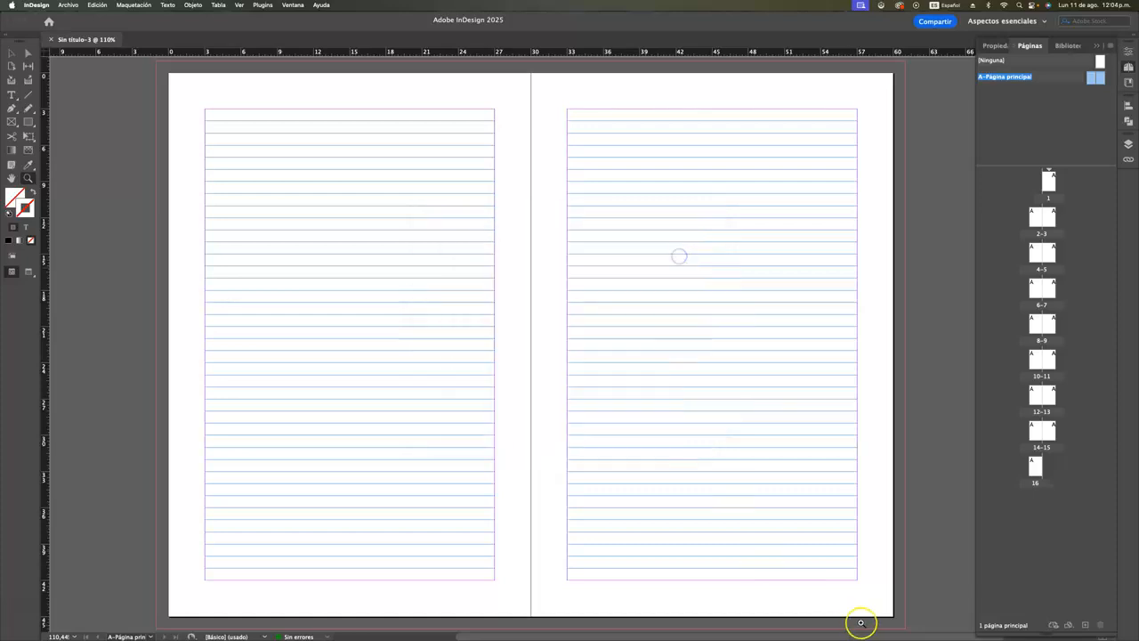
Raise only the parent spread's bottom margin to 4p0 in one-point increments, previewing it against the baseline grid
{"action": "left_click_drag", "start_coordinate": [890, 604], "coordinate": [691, 428]}
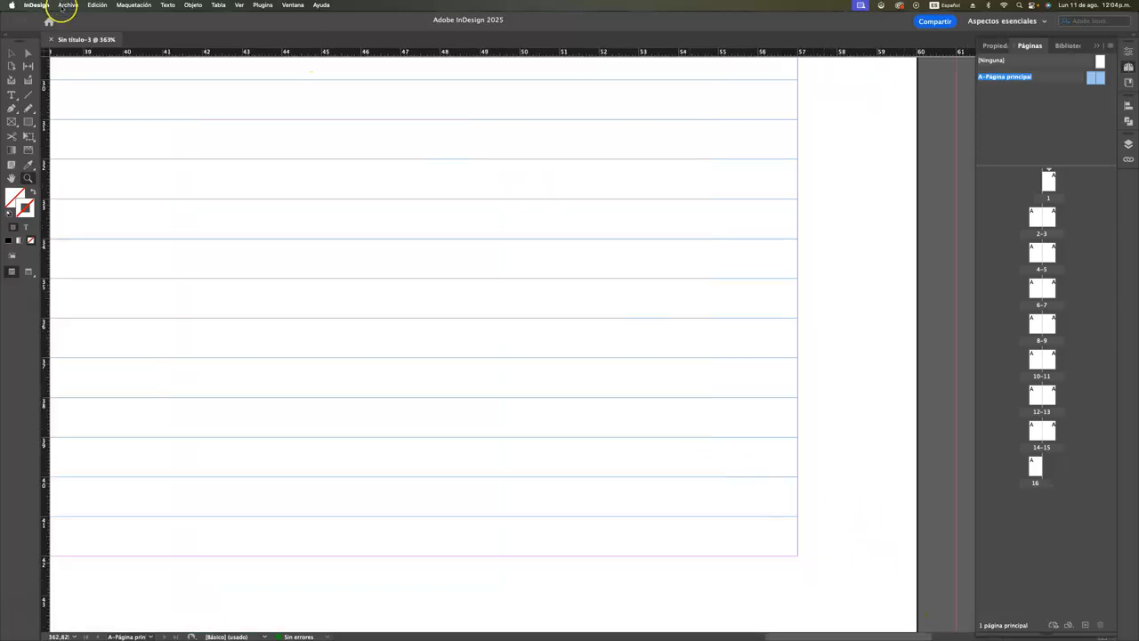
{"action": "left_click", "coordinate": [132, 5]}
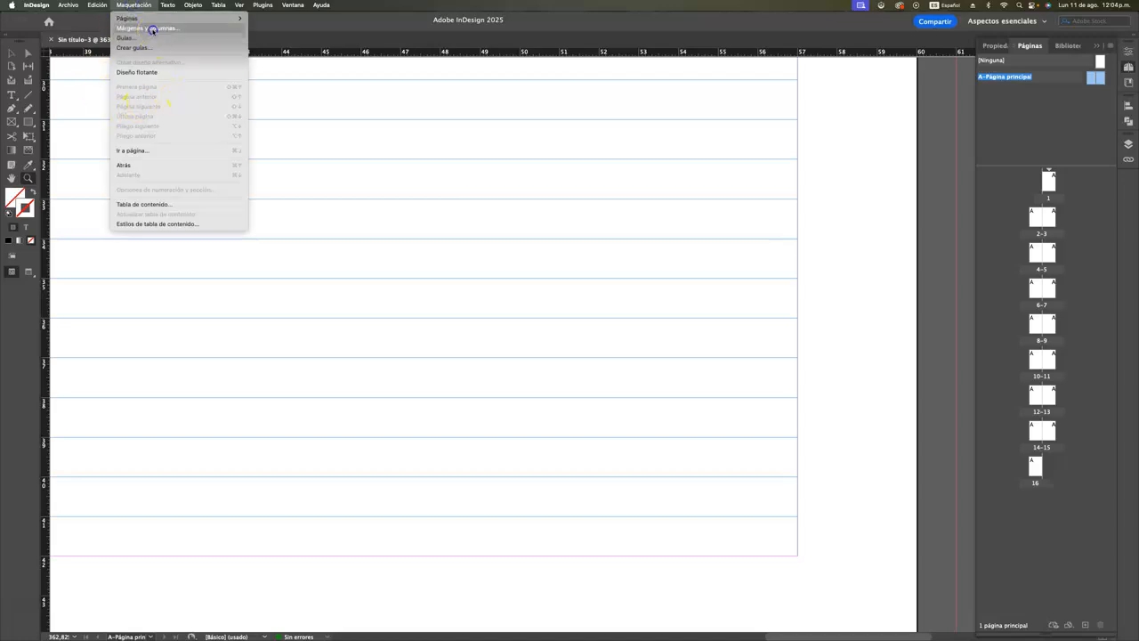
{"action": "left_click", "coordinate": [147, 29]}
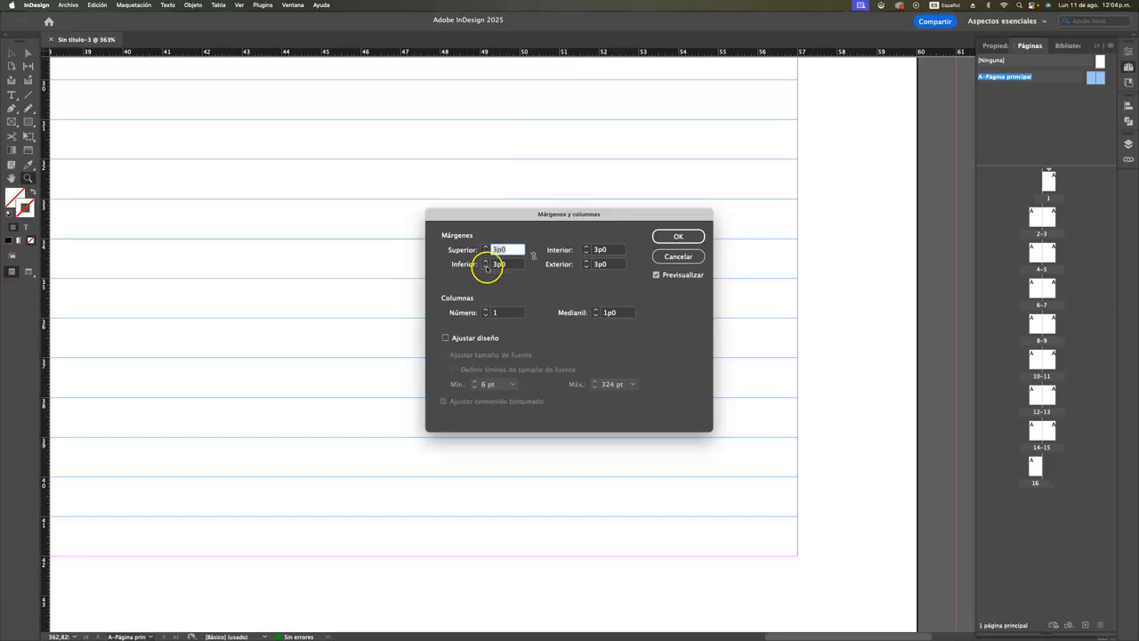
{"action": "left_click", "coordinate": [486, 262]}
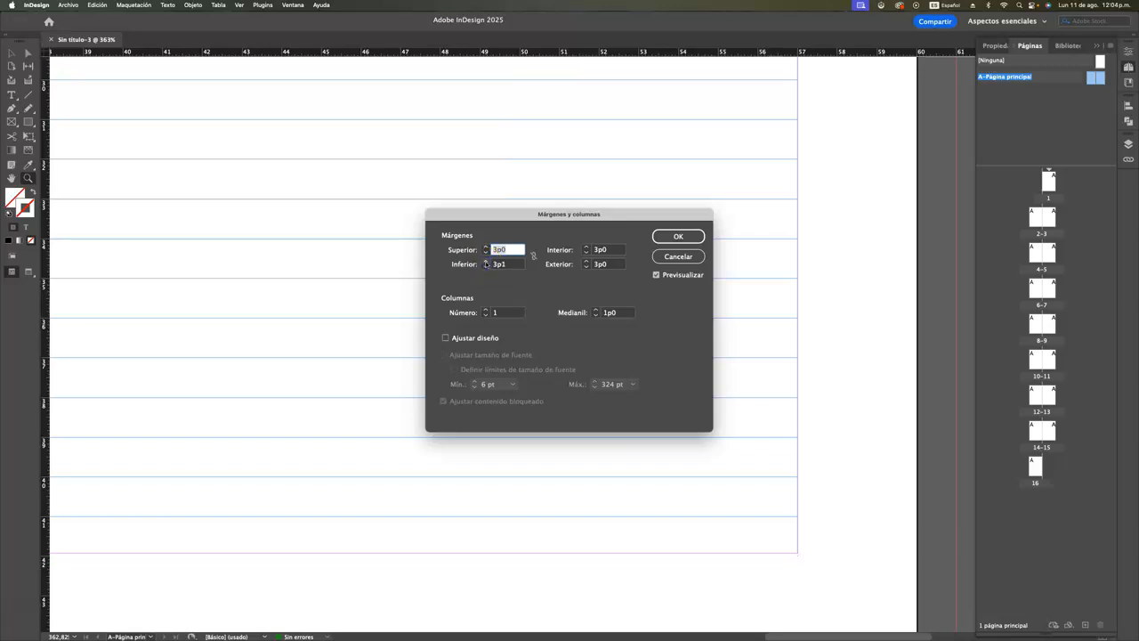
{"action": "left_click", "coordinate": [486, 262]}
{"action": "left_click", "coordinate": [486, 262]}
{"action": "left_click", "coordinate": [486, 262]}
{"action": "left_click", "coordinate": [486, 262]}
{"action": "left_click", "coordinate": [486, 262]}
{"action": "left_click", "coordinate": [486, 262]}
{"action": "left_click", "coordinate": [486, 261]}
{"action": "left_click", "coordinate": [486, 261]}
{"action": "left_click", "coordinate": [486, 262]}
{"action": "left_click", "coordinate": [486, 262]}
{"action": "left_click", "coordinate": [486, 261]}
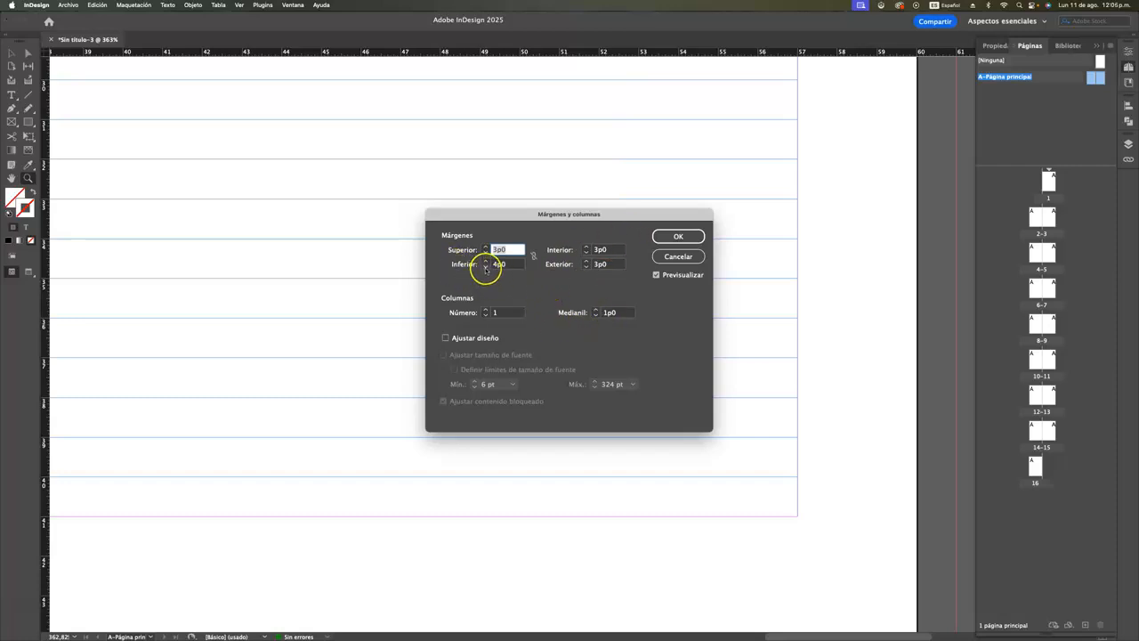
Lower the parent spread's bottom margin back to 3p0 in one-point decrements, previewing it against the baseline grid
{"action": "left_click", "coordinate": [486, 267]}
{"action": "left_click", "coordinate": [486, 267]}
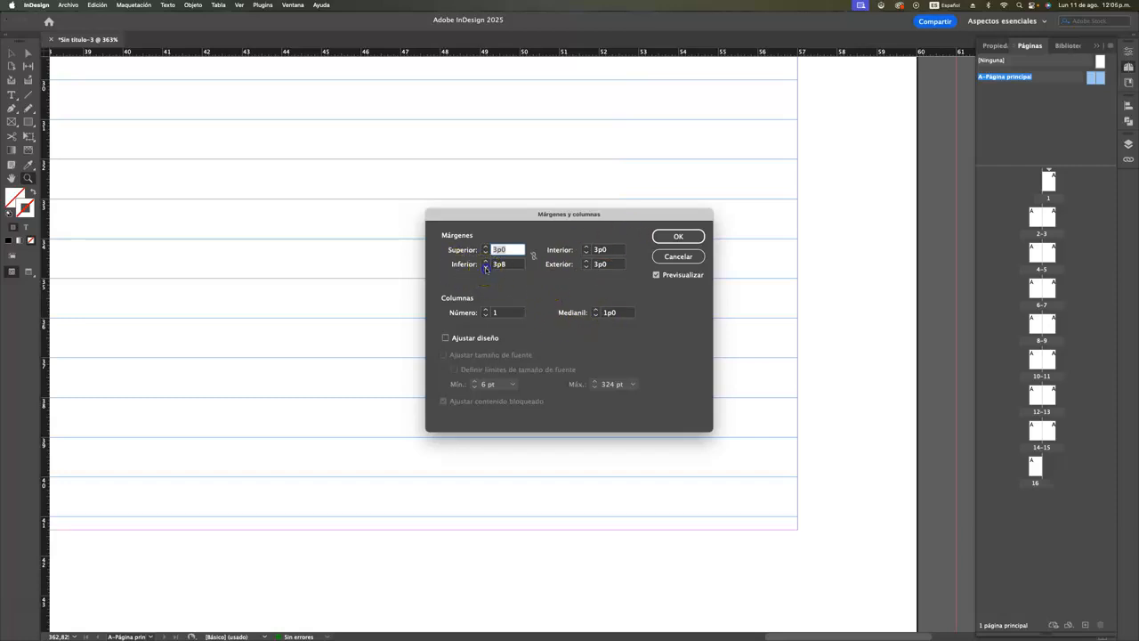
{"action": "left_click", "coordinate": [486, 267]}
{"action": "left_click", "coordinate": [486, 267]}
{"action": "left_click", "coordinate": [486, 267]}
{"action": "left_click", "coordinate": [486, 267]}
{"action": "left_click", "coordinate": [486, 267]}
{"action": "left_click", "coordinate": [486, 267]}
{"action": "left_click", "coordinate": [486, 267]}
{"action": "left_click", "coordinate": [486, 267]}
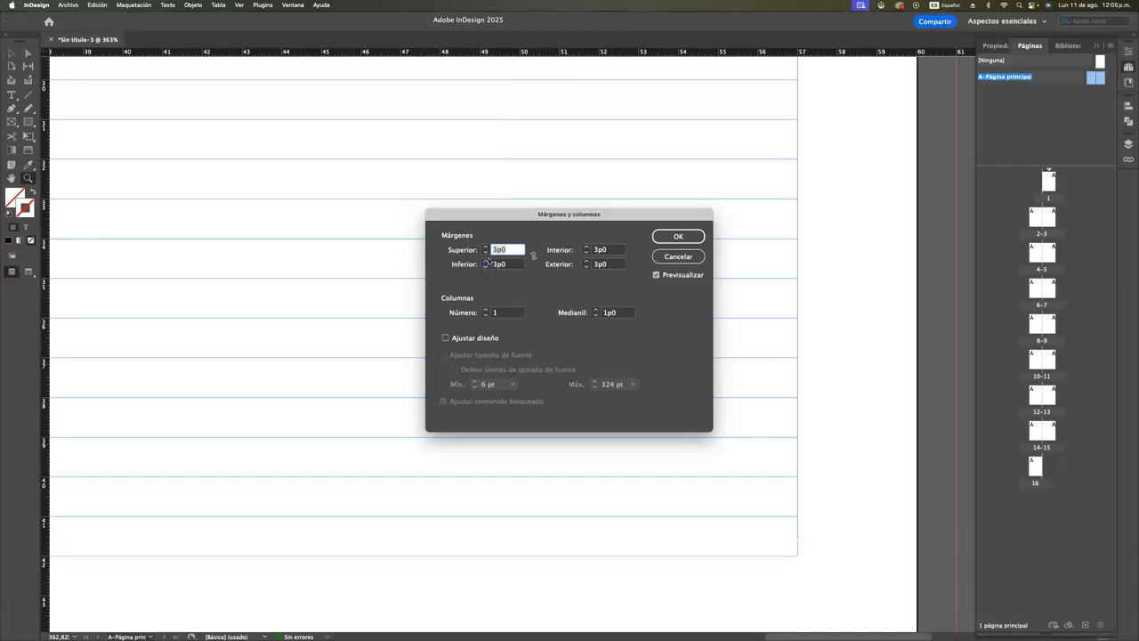
Set the parent spread's top and bottom margins to 3p6 each and apply the margin changes
{"action": "left_click", "coordinate": [486, 247]}
{"action": "left_click", "coordinate": [486, 247]}
{"action": "left_click", "coordinate": [486, 247]}
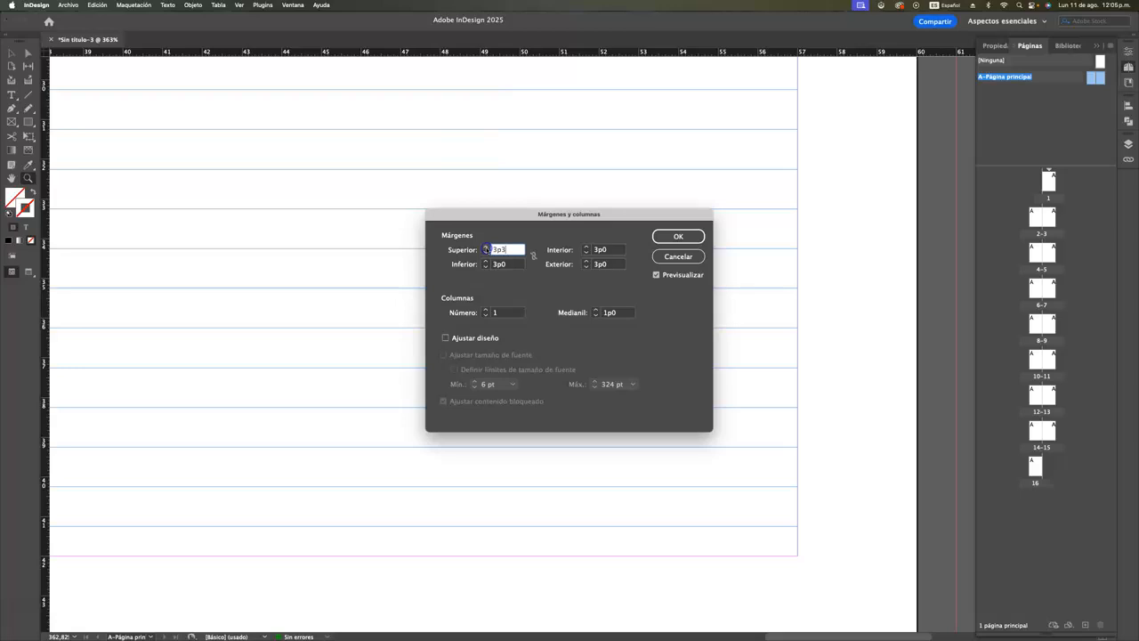
{"action": "left_click", "coordinate": [486, 246]}
{"action": "left_click", "coordinate": [486, 247]}
{"action": "left_click", "coordinate": [486, 247]}
{"action": "left_click", "coordinate": [486, 261]}
{"action": "left_click", "coordinate": [486, 261]}
{"action": "left_click", "coordinate": [486, 260]}
{"action": "left_click", "coordinate": [486, 261]}
{"action": "left_click", "coordinate": [486, 261]}
{"action": "left_click", "coordinate": [486, 260]}
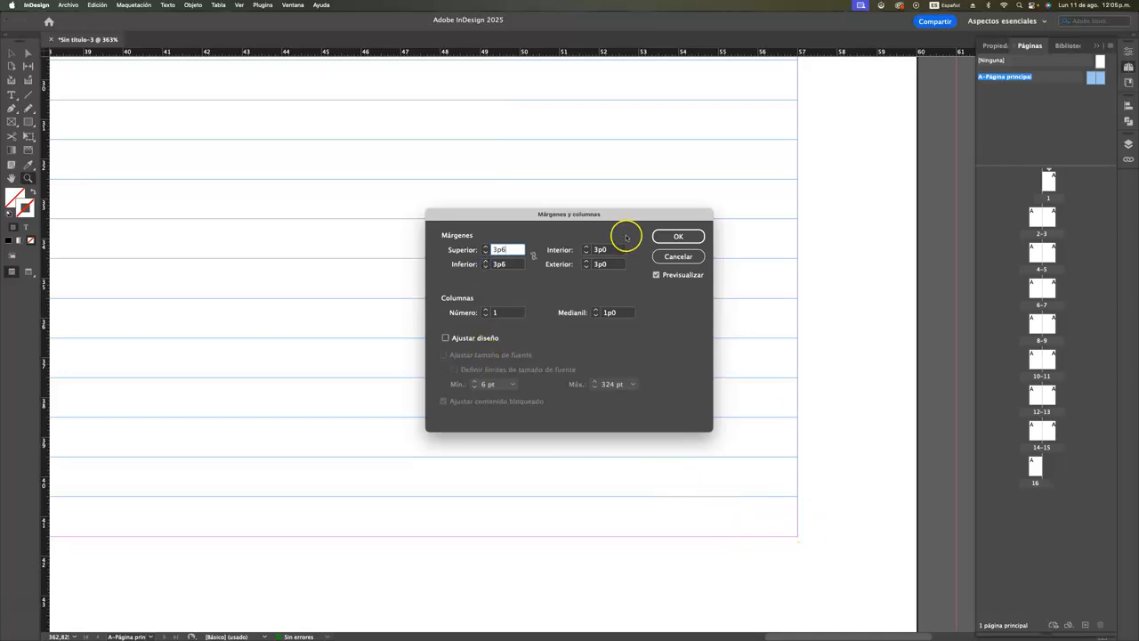
{"action": "left_click", "coordinate": [685, 241]}
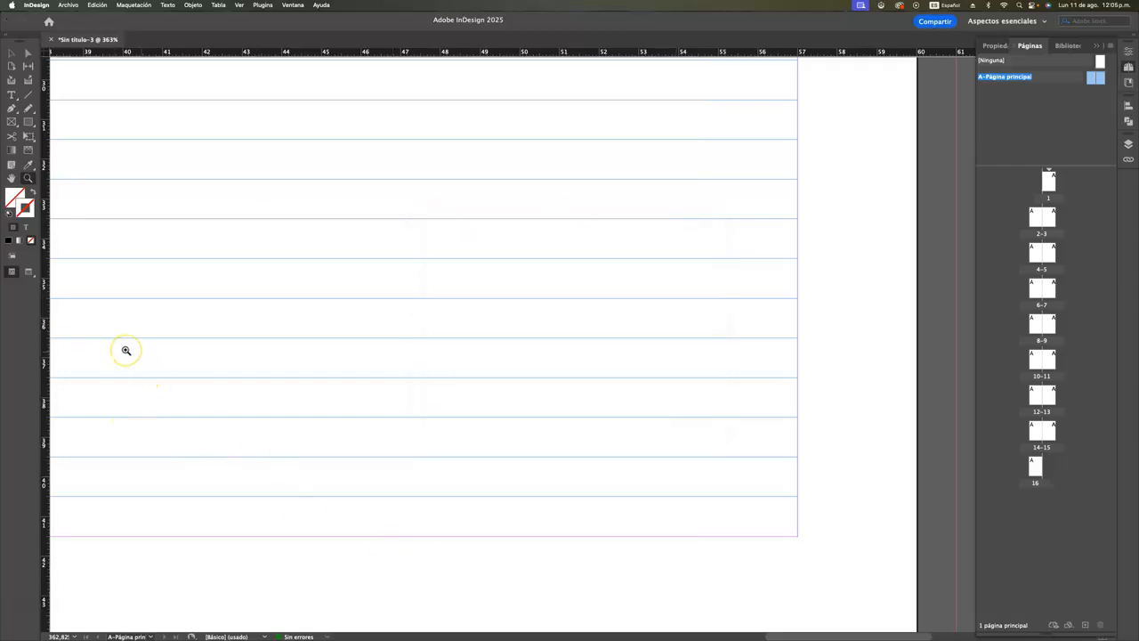
Preview one to six rows of guides with a 1p0 gutter fitted to the margins against the baseline grid, discarding the guides
{"action": "key", "text": "super+alt+0"}
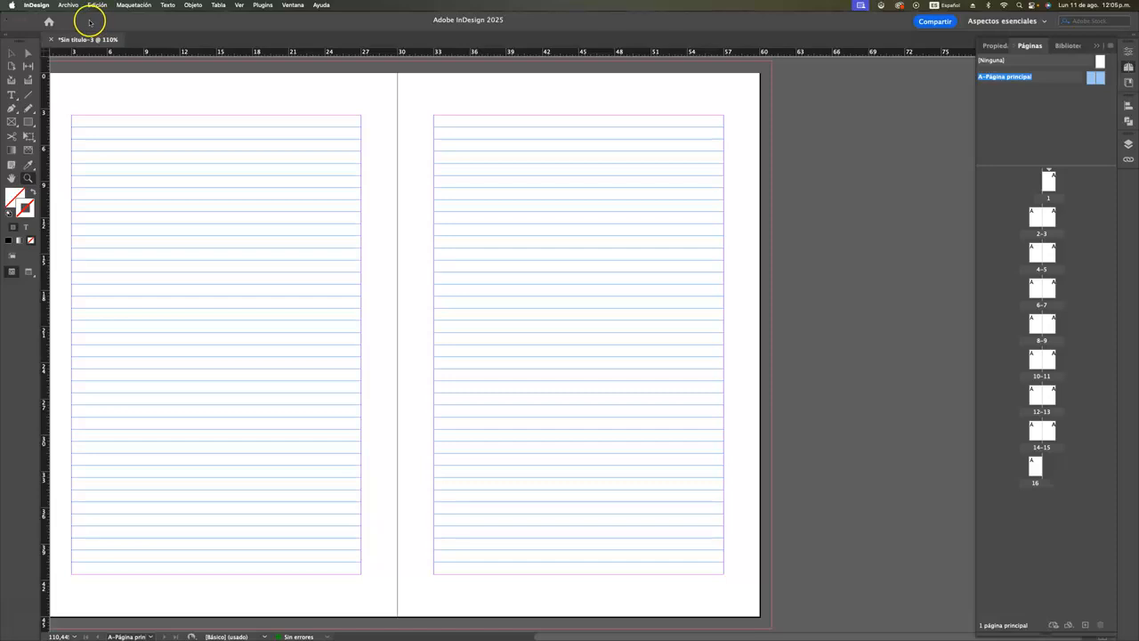
{"action": "left_click", "coordinate": [133, 5]}
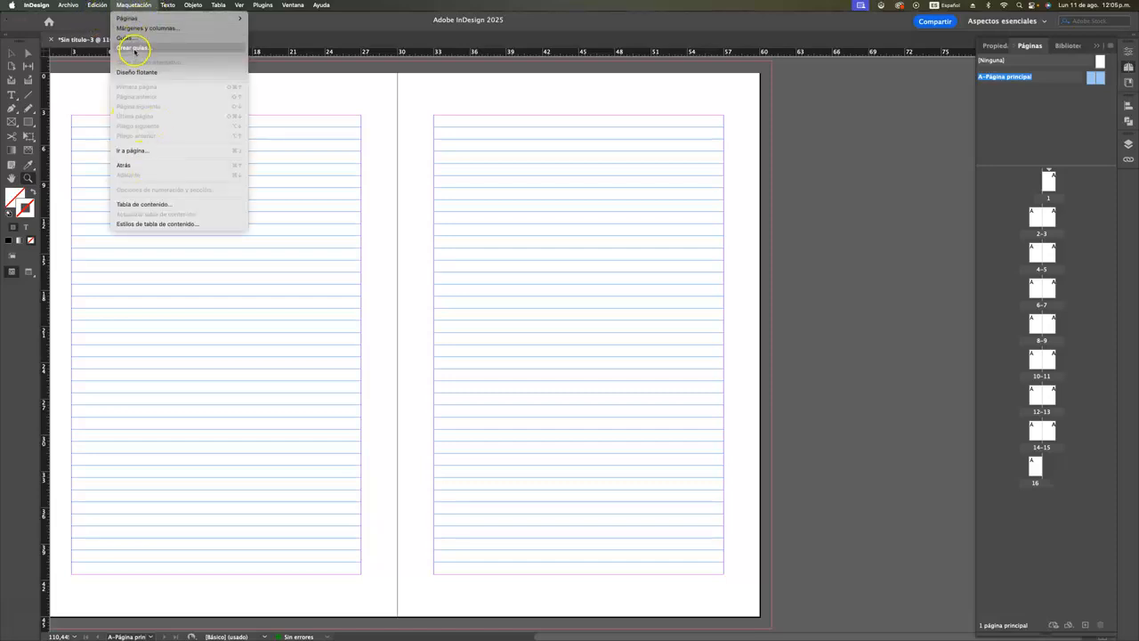
{"action": "left_click", "coordinate": [134, 47]}
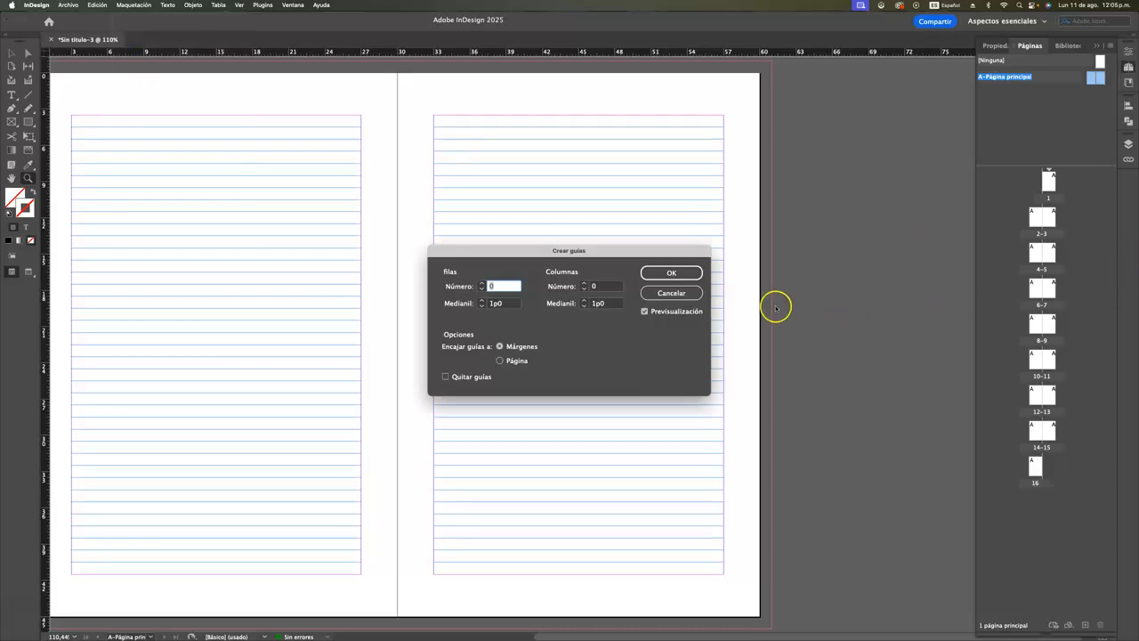
{"action": "left_click_drag", "start_coordinate": [607, 251], "coordinate": [373, 402]}
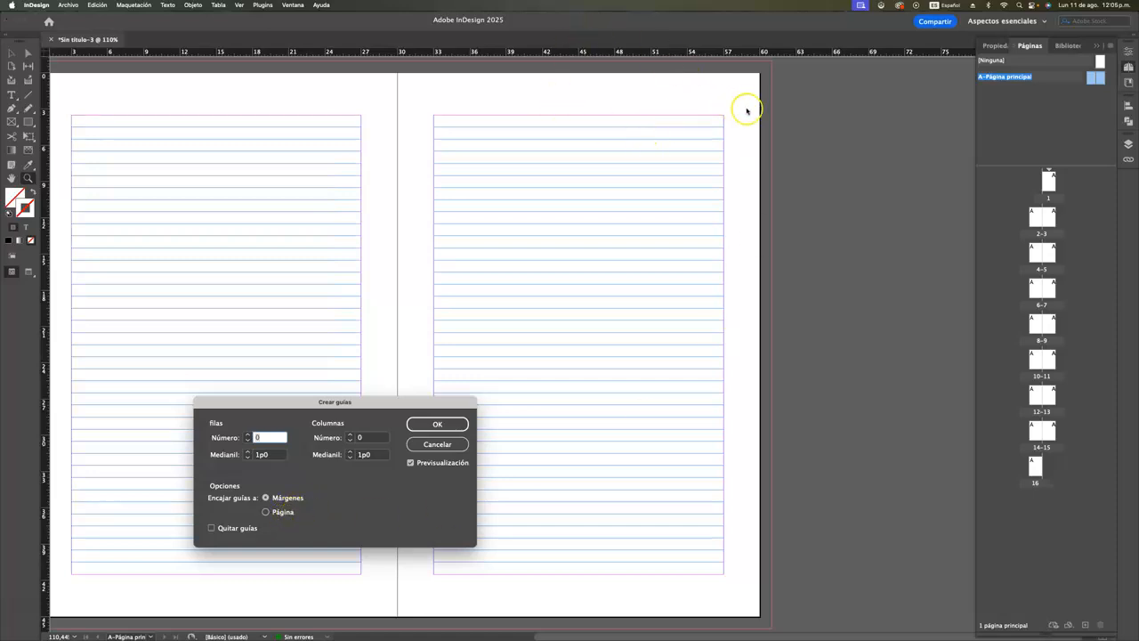
{"action": "left_click", "coordinate": [248, 436]}
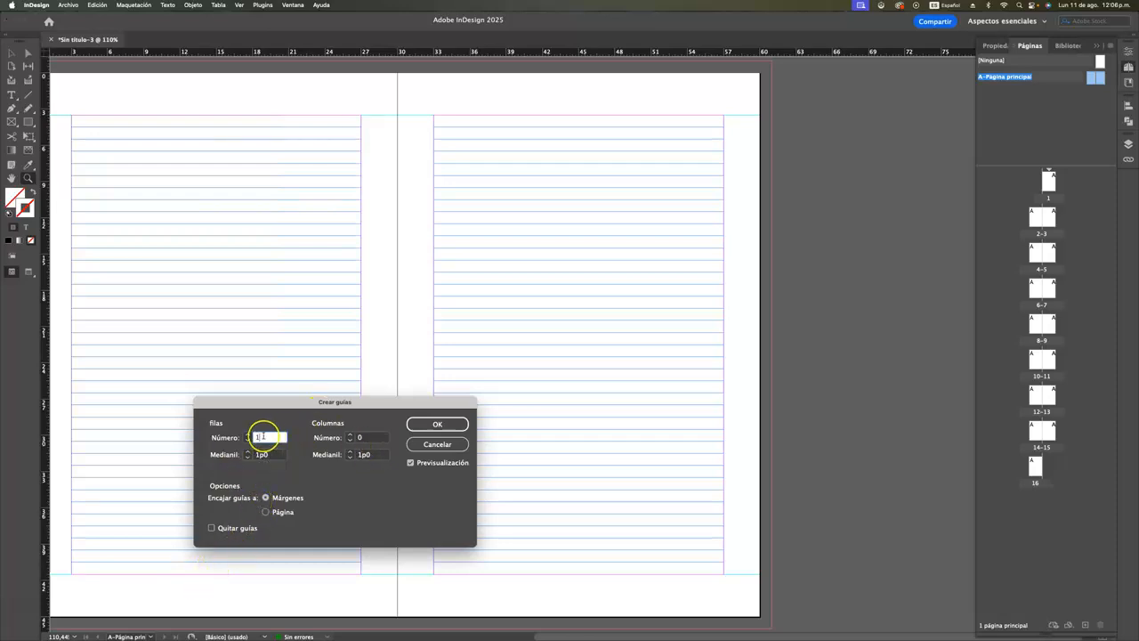
{"action": "left_click", "coordinate": [254, 438]}
{"action": "left_click", "coordinate": [247, 435]}
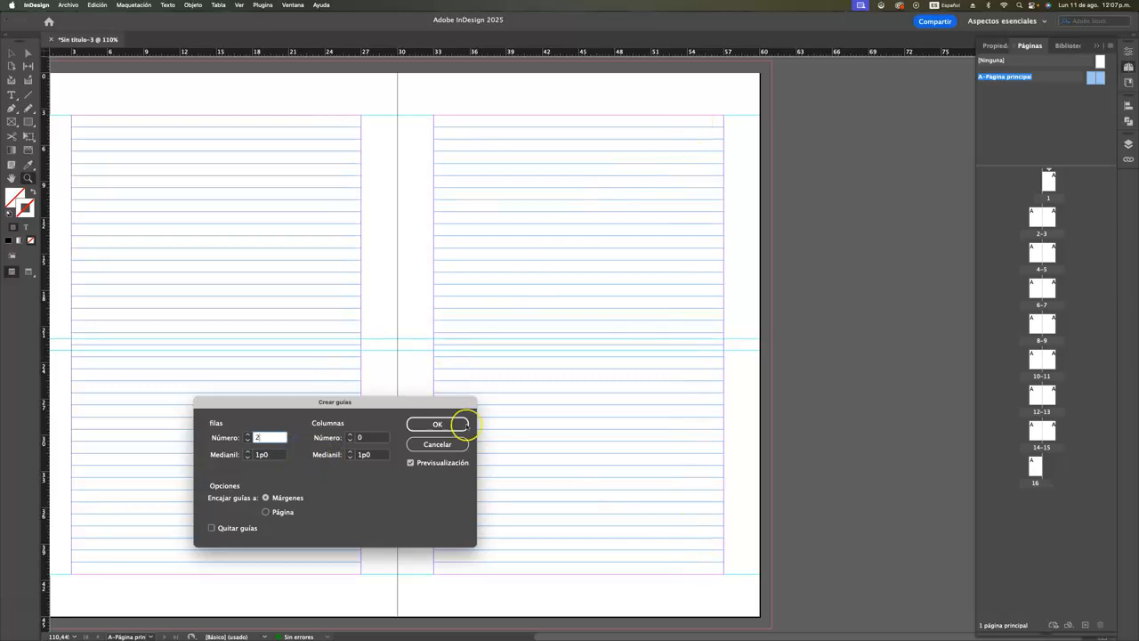
{"action": "left_click", "coordinate": [249, 435]}
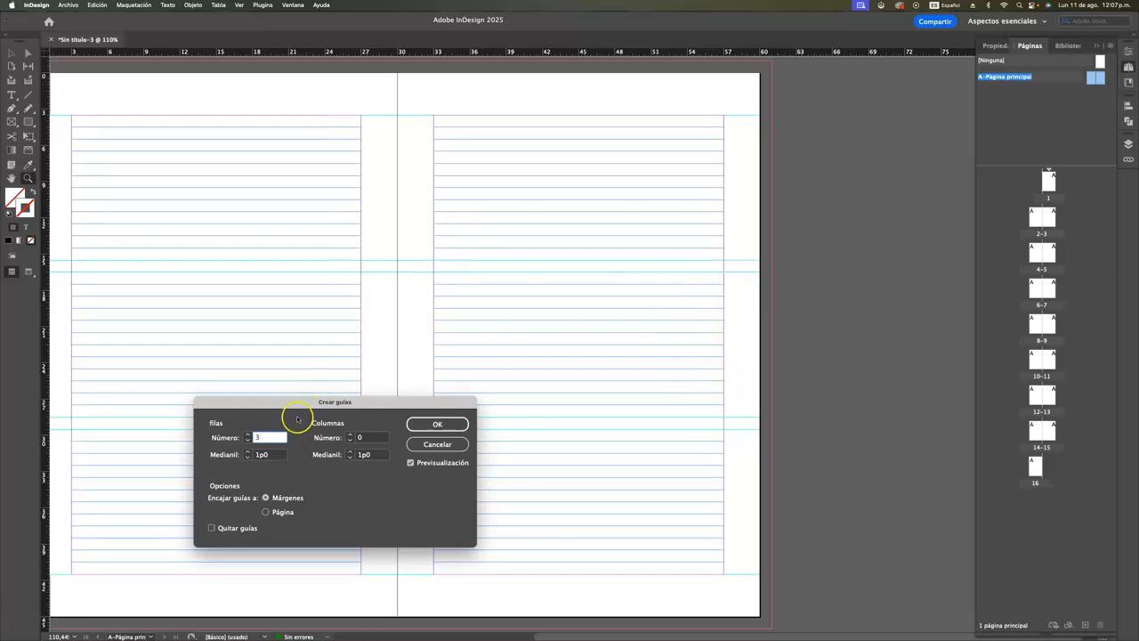
{"action": "left_click", "coordinate": [249, 434]}
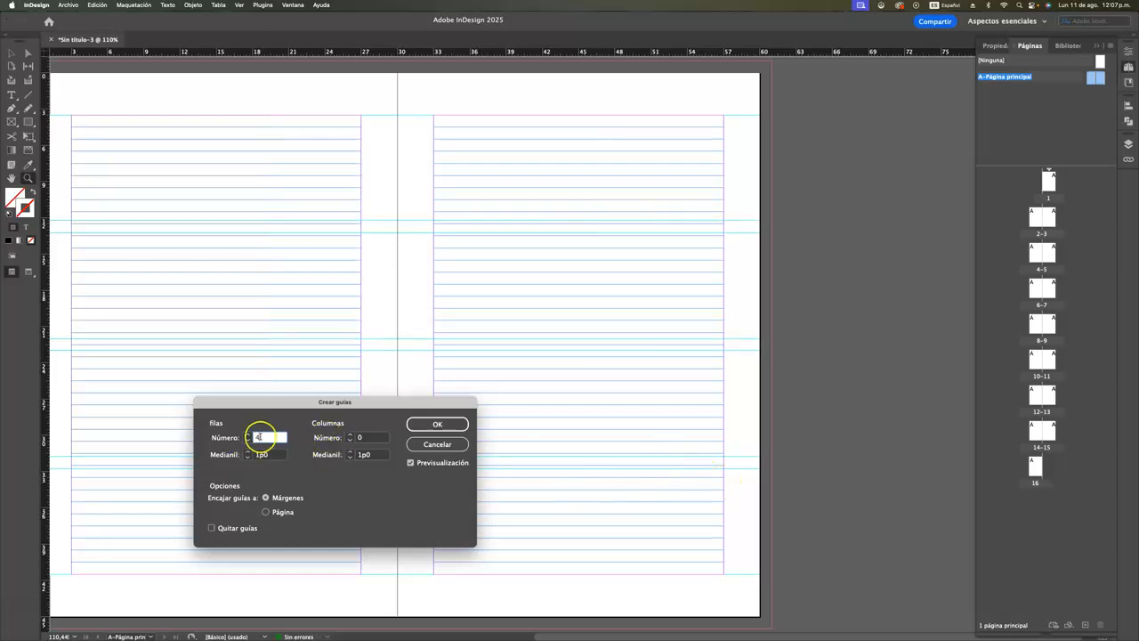
{"action": "left_click", "coordinate": [248, 434]}
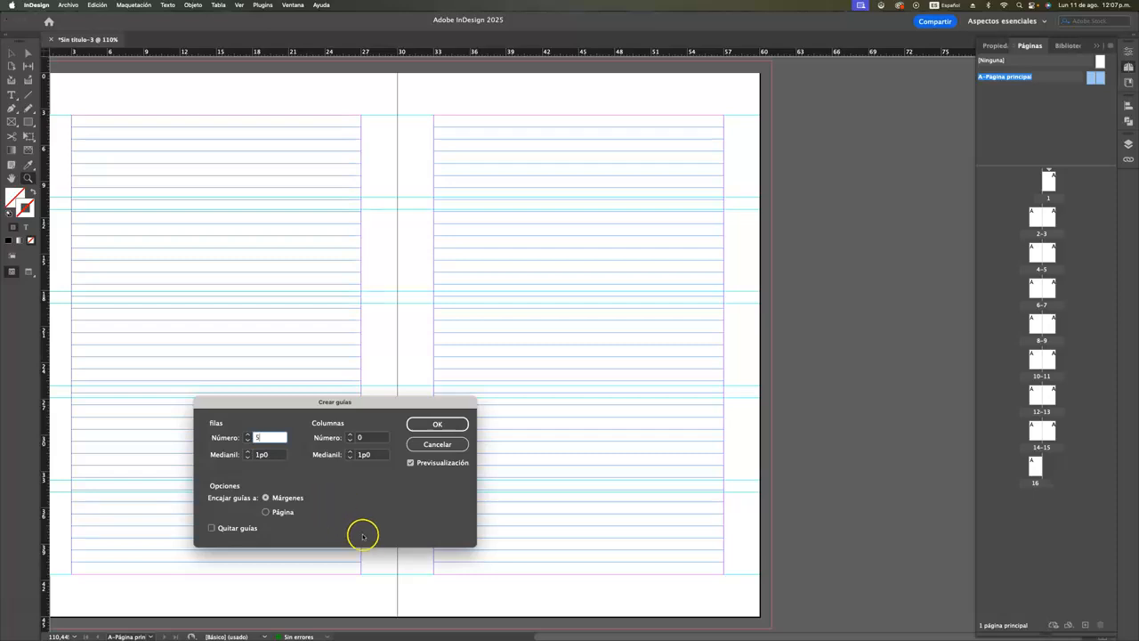
{"action": "left_click", "coordinate": [248, 434]}
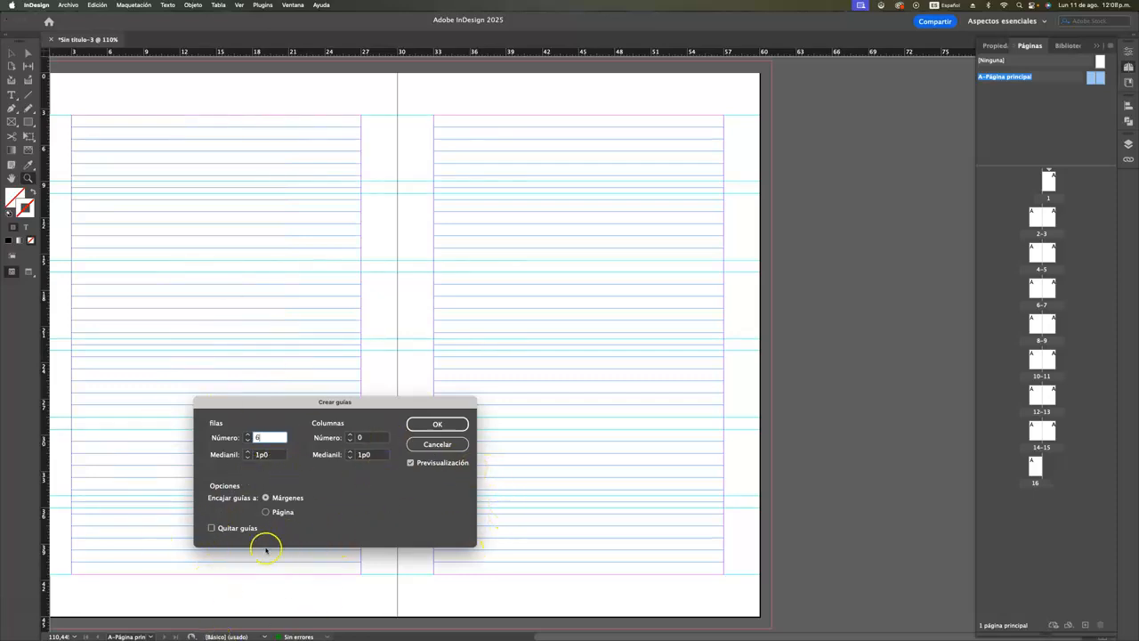
{"action": "left_click", "coordinate": [426, 449]}
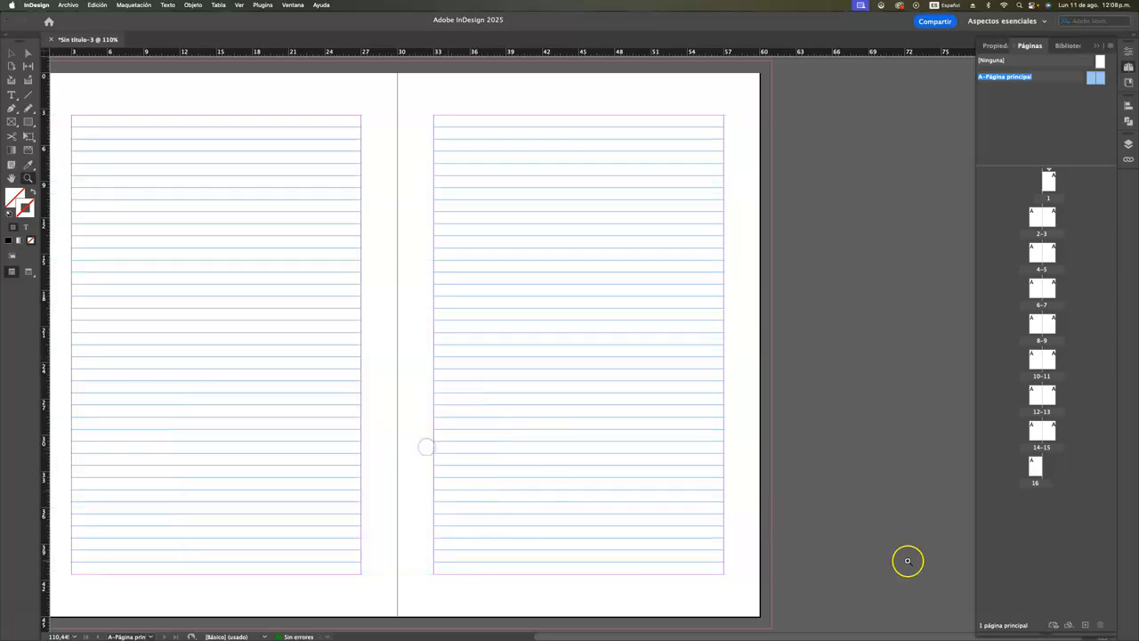